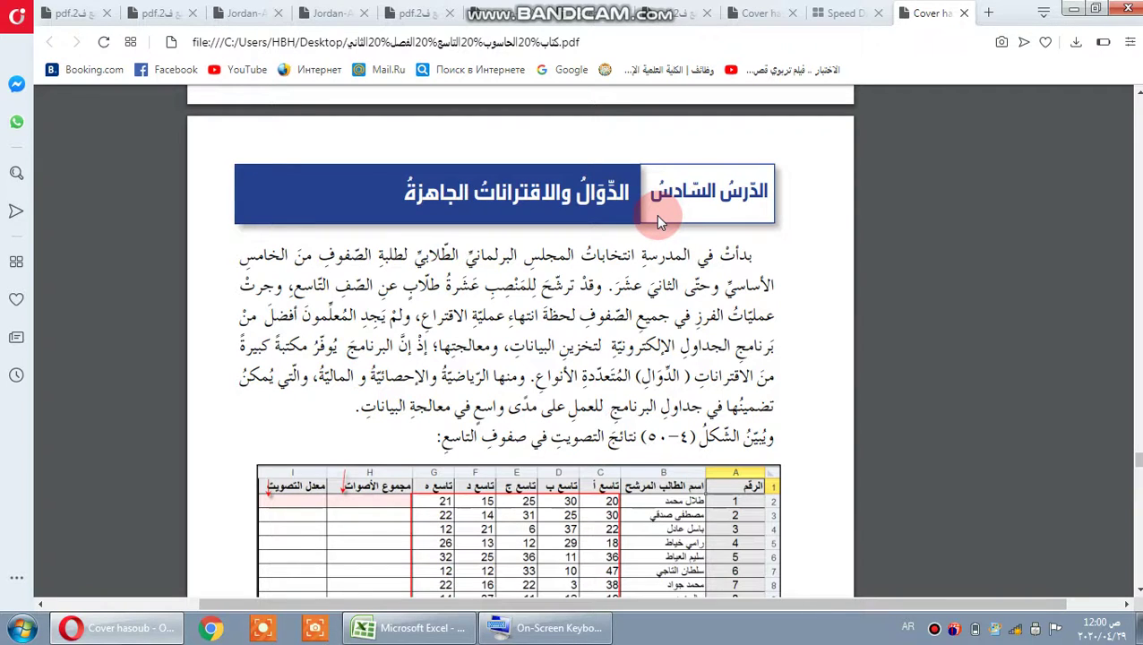
- Read through the textbook lesson on ready-made functions, covering the SUM, Average and Count sections
{"action": "scroll", "coordinate": [732, 318], "scroll_direction": "down", "scroll_amount": 7}
{"action": "scroll", "coordinate": [732, 318], "scroll_direction": "down", "scroll_amount": 5}
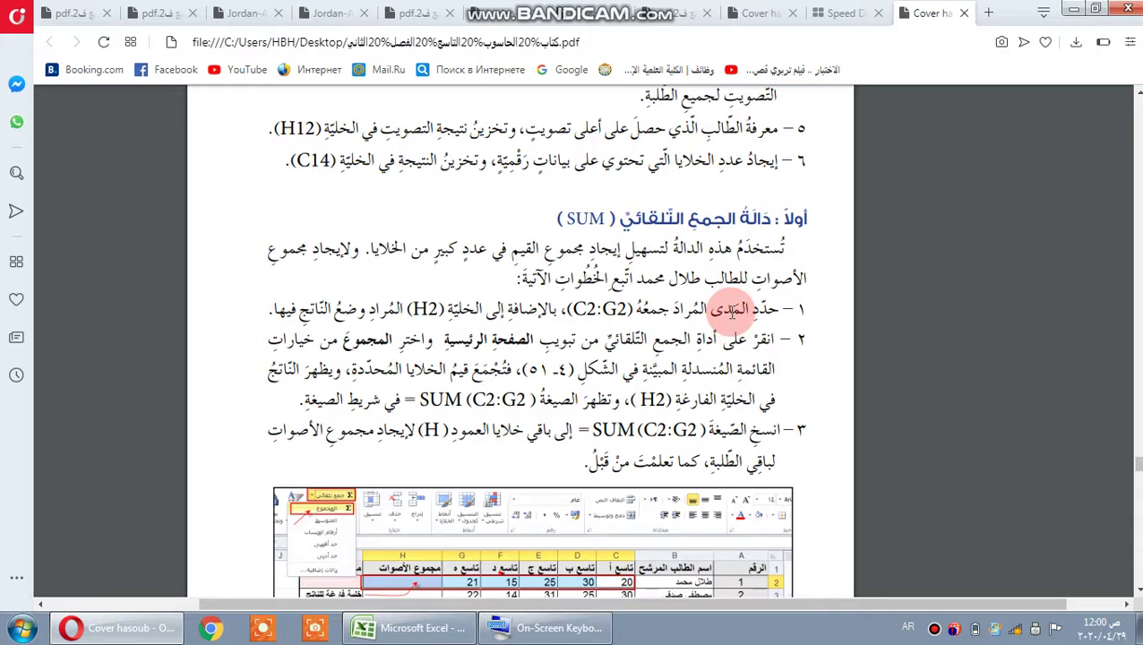
{"action": "scroll", "coordinate": [732, 311], "scroll_direction": "down", "scroll_amount": 4}
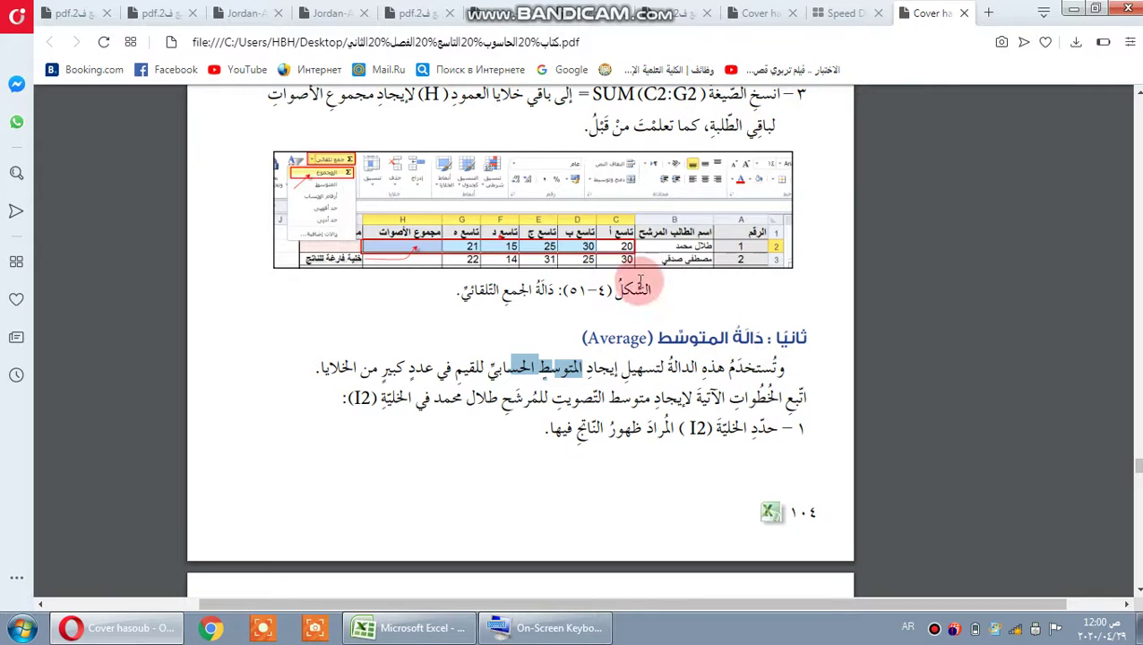
{"action": "left_click_drag", "start_coordinate": [331, 367], "coordinate": [457, 368]}
{"action": "scroll", "coordinate": [587, 422], "scroll_direction": "down", "scroll_amount": 10}
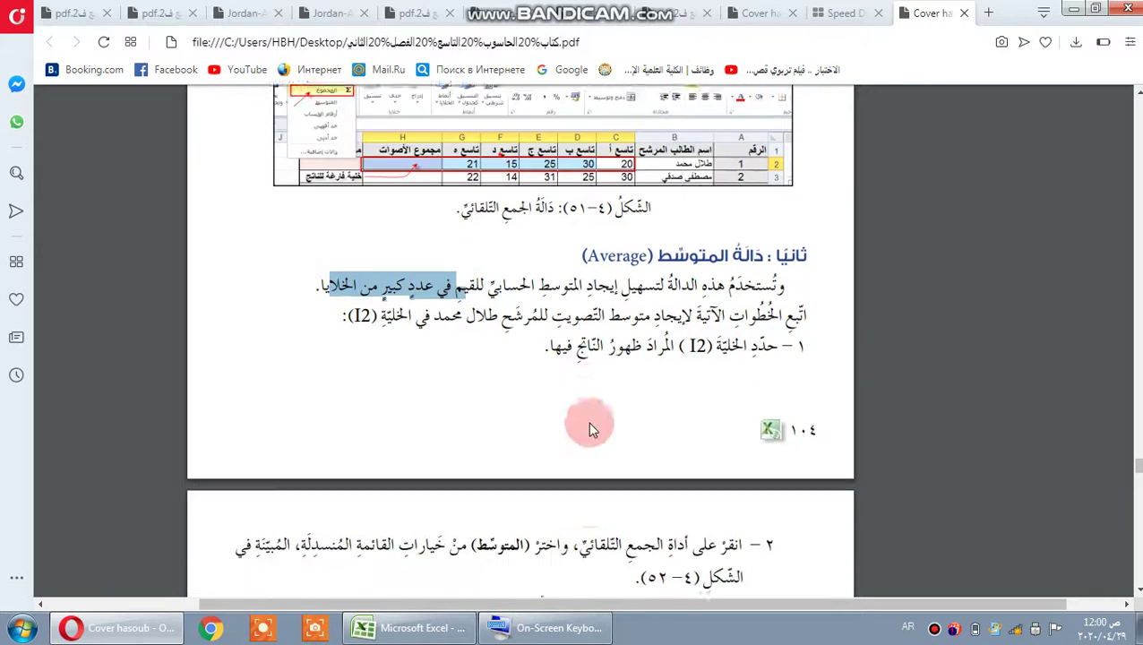
{"action": "scroll", "coordinate": [587, 421], "scroll_direction": "down", "scroll_amount": 5}
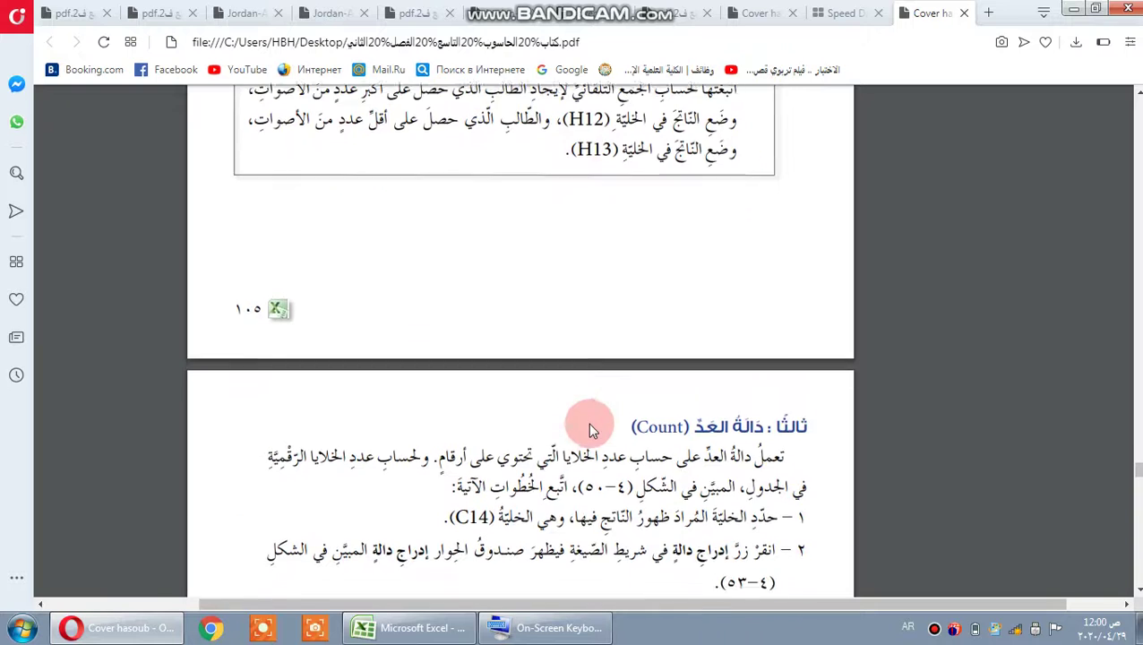
{"action": "left_click_drag", "start_coordinate": [779, 269], "coordinate": [517, 303]}
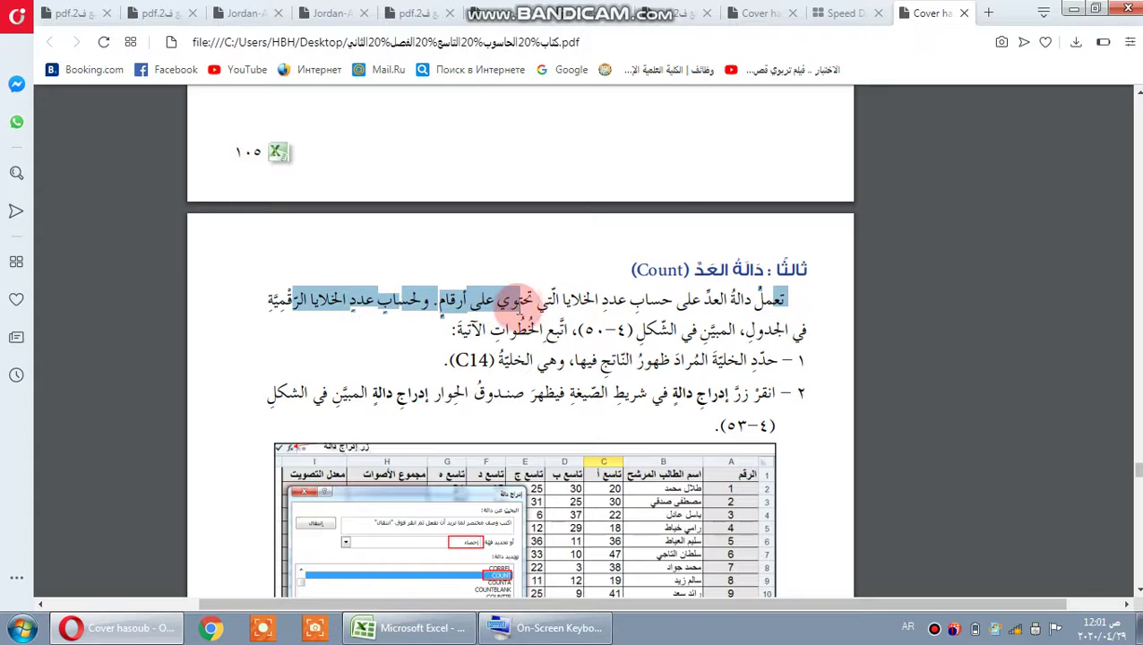
{"action": "left_click", "coordinate": [517, 303]}
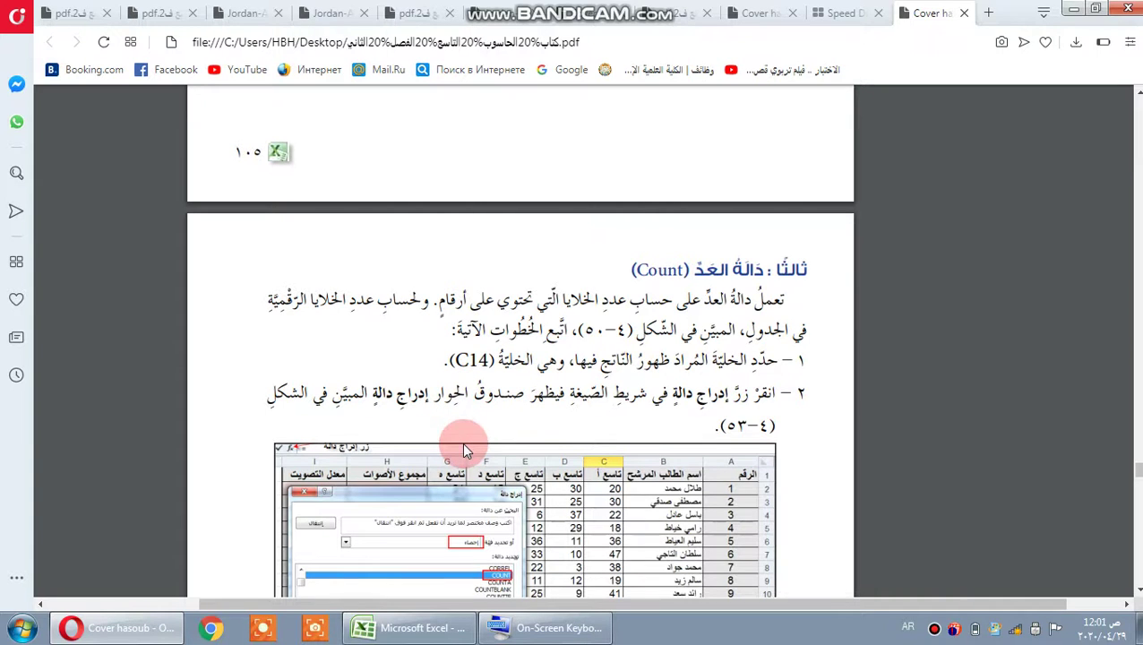
- Switch to the Excel vote workbook and cancel the open Insert Function dialog
{"action": "left_click", "coordinate": [404, 629]}
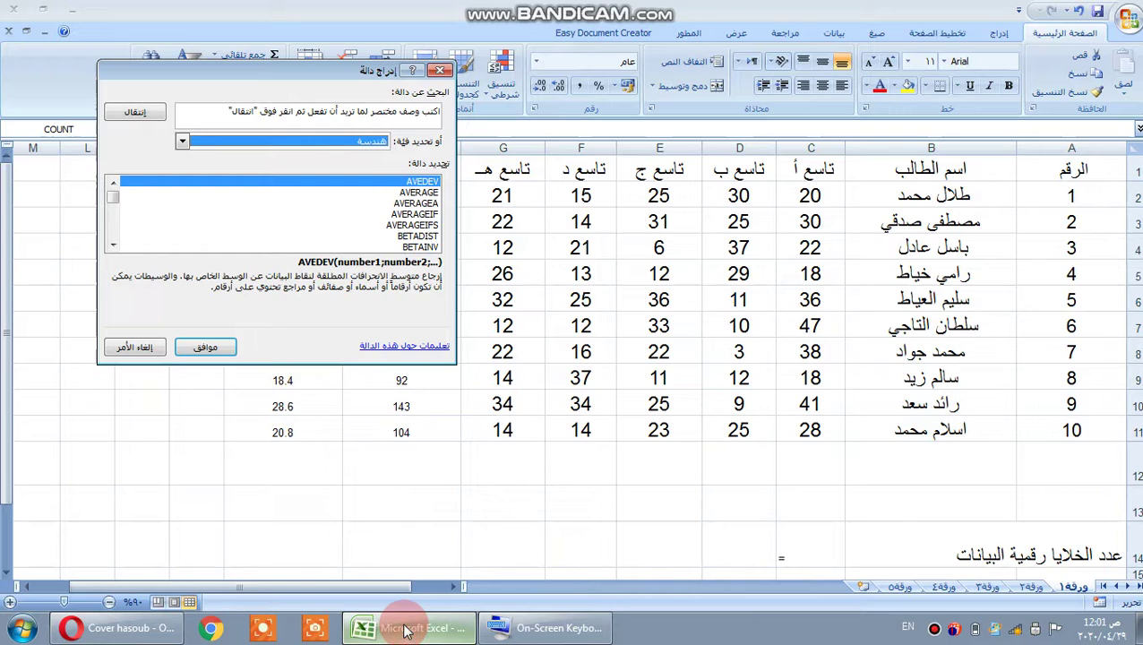
{"action": "left_click", "coordinate": [438, 71]}
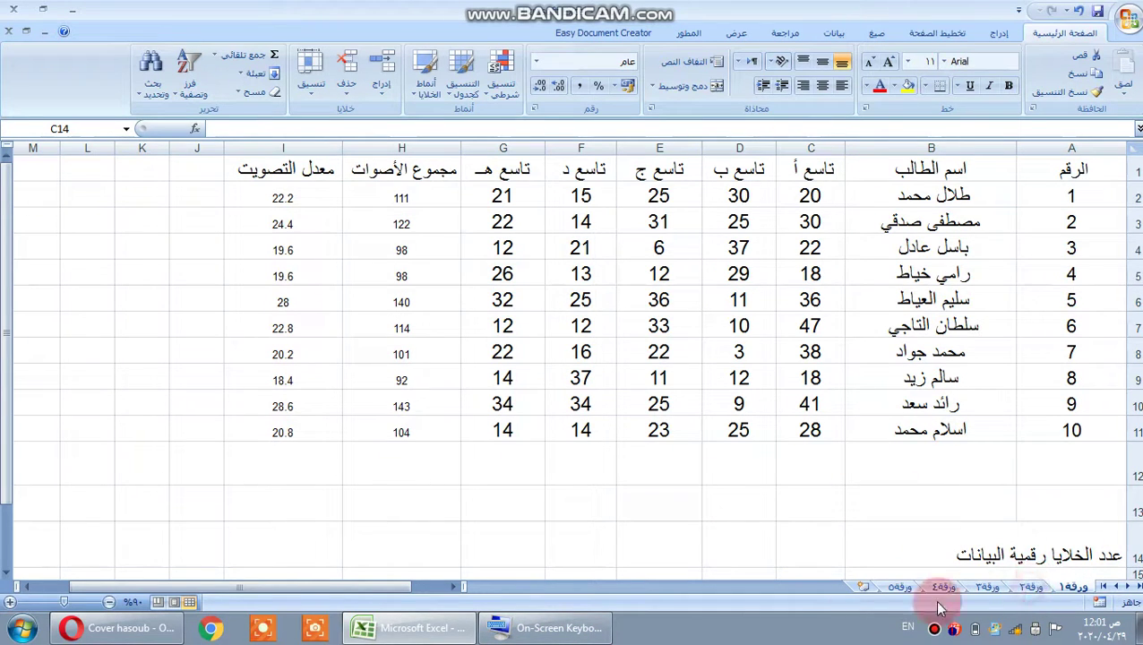
{"action": "left_click", "coordinate": [524, 629]}
{"action": "left_click", "coordinate": [521, 630]}
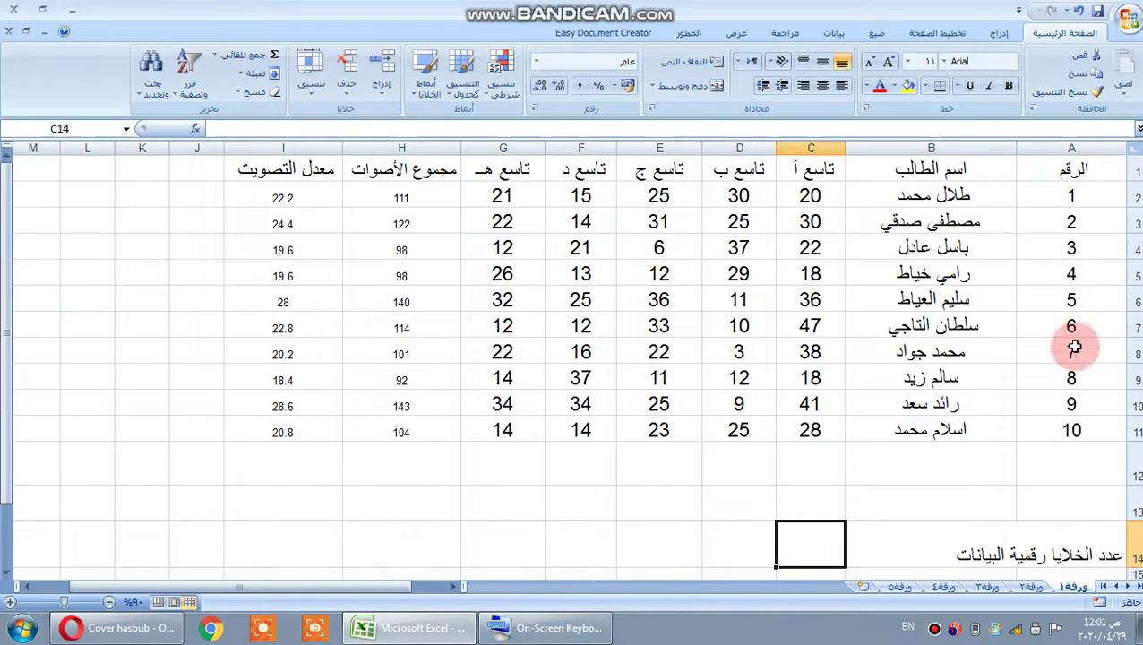
- Clear the existing vote totals in H2:H11 and the vote averages below the header in column I
{"action": "left_click", "coordinate": [949, 199]}
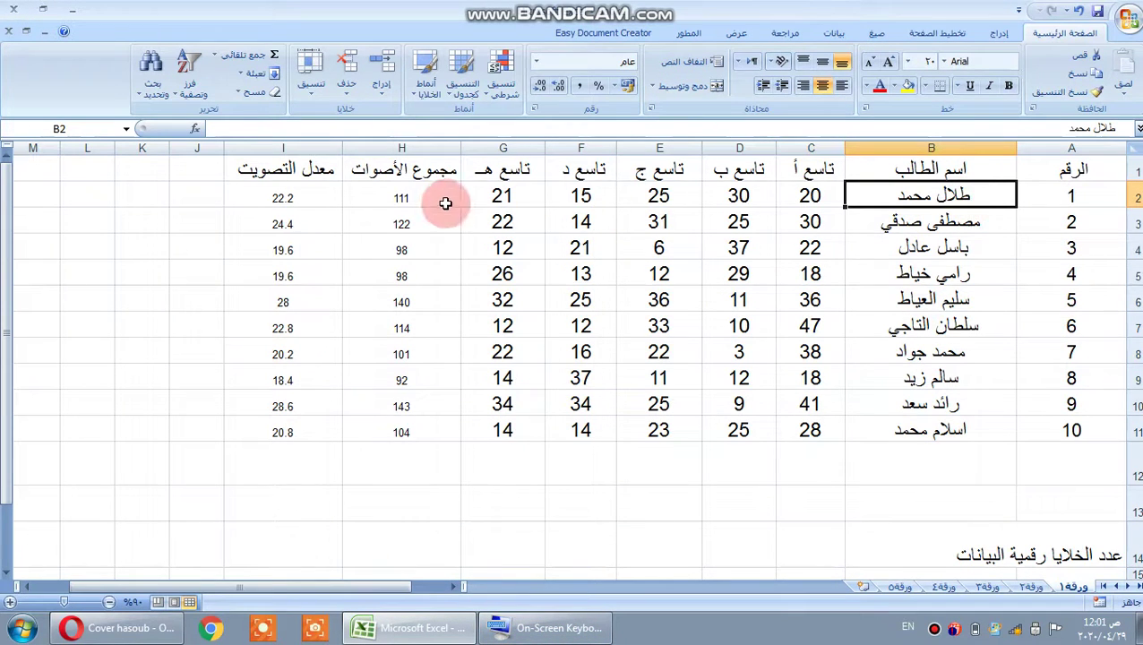
{"action": "left_click_drag", "start_coordinate": [445, 204], "coordinate": [379, 428]}
{"action": "key", "text": "Delete"}
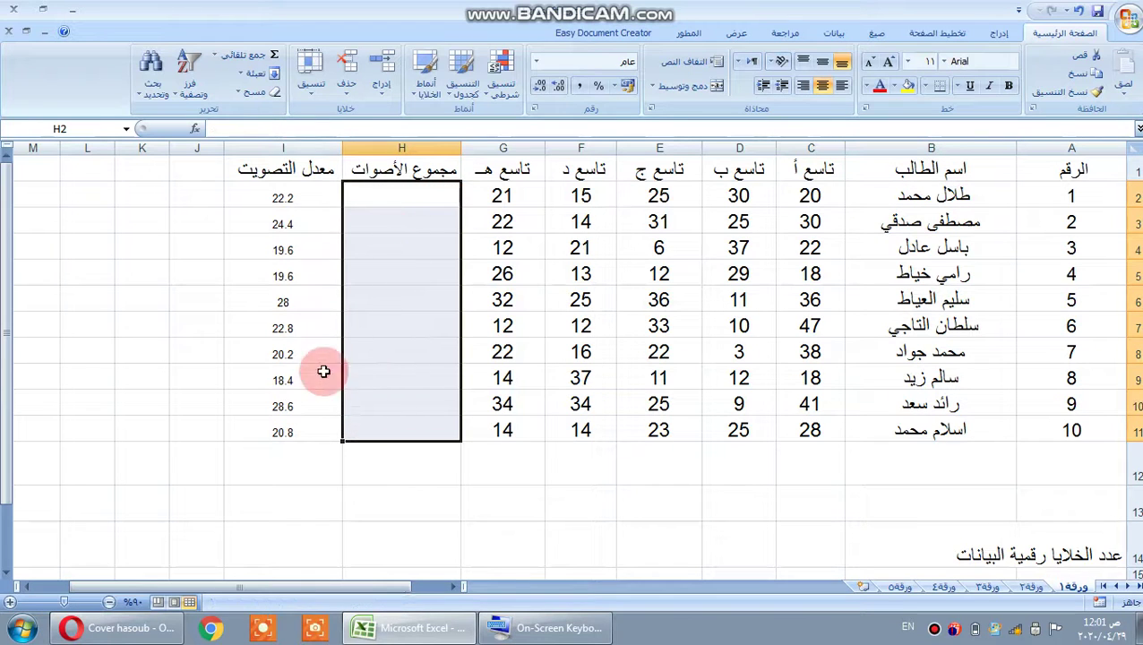
{"action": "left_click_drag", "start_coordinate": [269, 195], "coordinate": [284, 438]}
{"action": "key", "text": "Delete"}
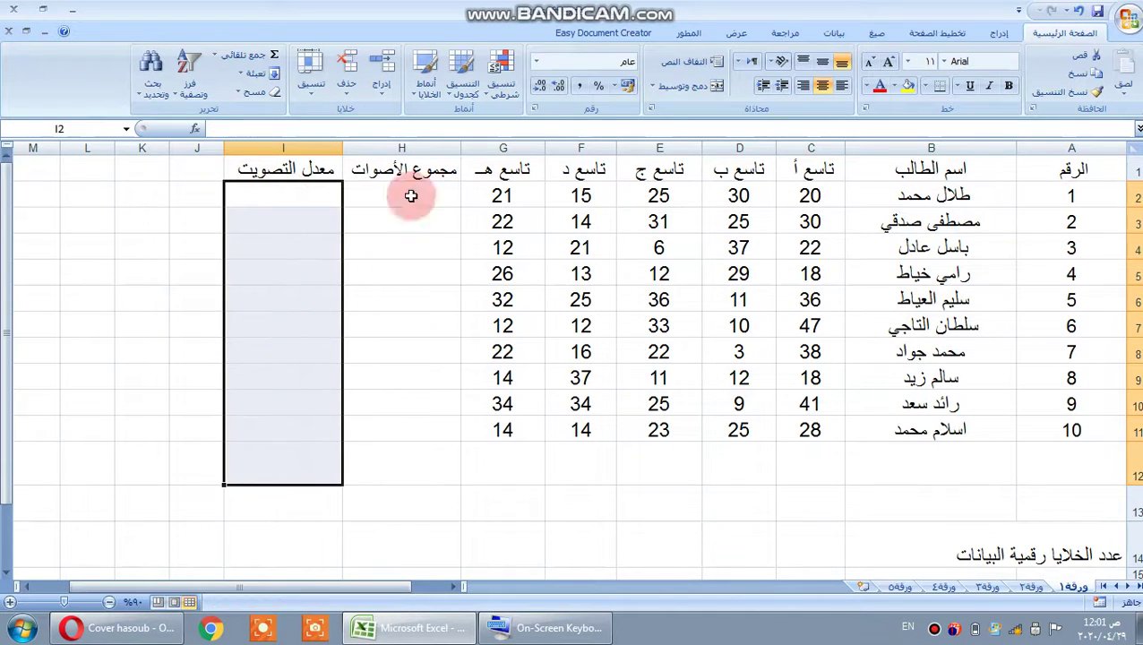
- Total the first candidate's votes in C2:G2 into H2 with the AutoSum Sum function and select H2 to view its formula
{"action": "left_click", "coordinate": [434, 199]}
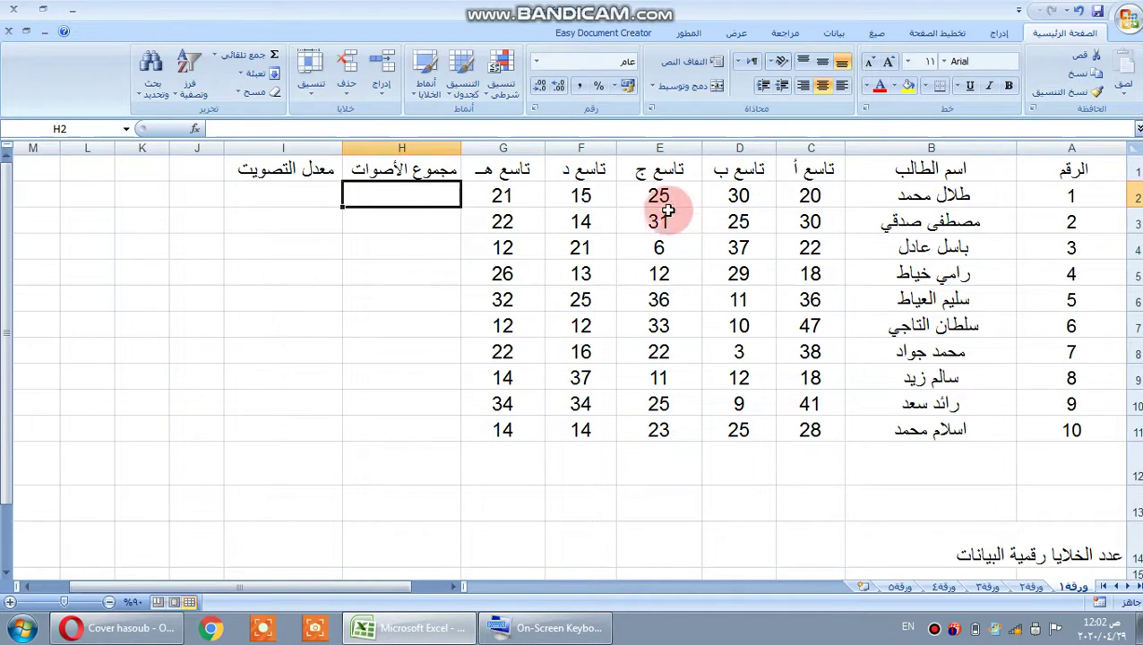
{"action": "left_click_drag", "start_coordinate": [807, 193], "coordinate": [417, 197]}
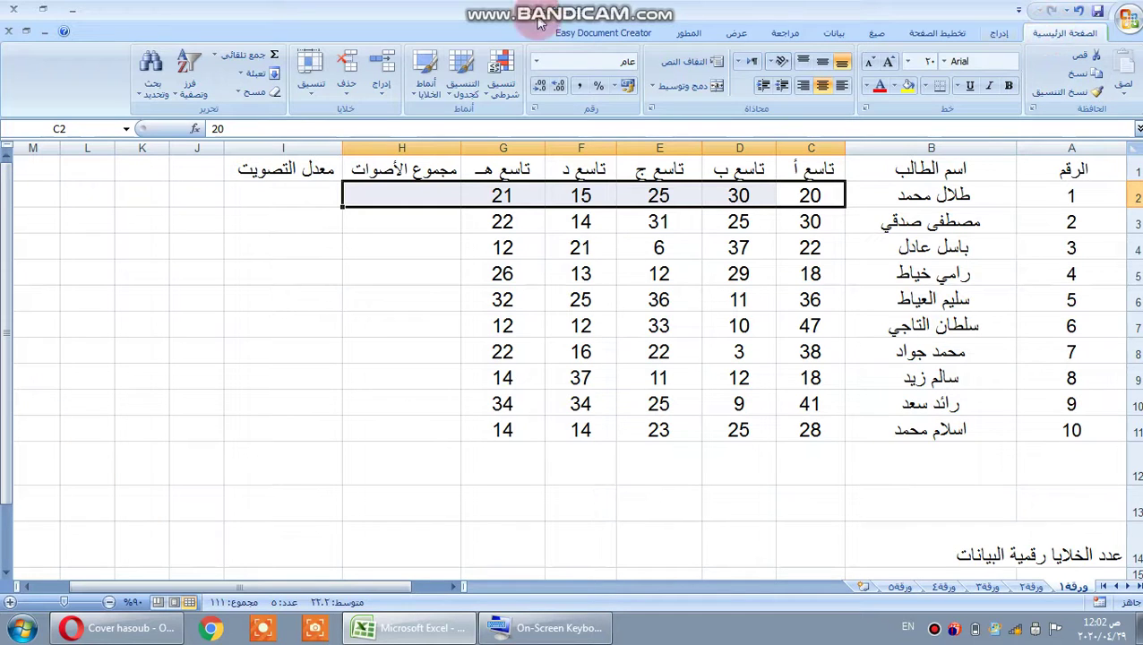
{"action": "left_click", "coordinate": [215, 56]}
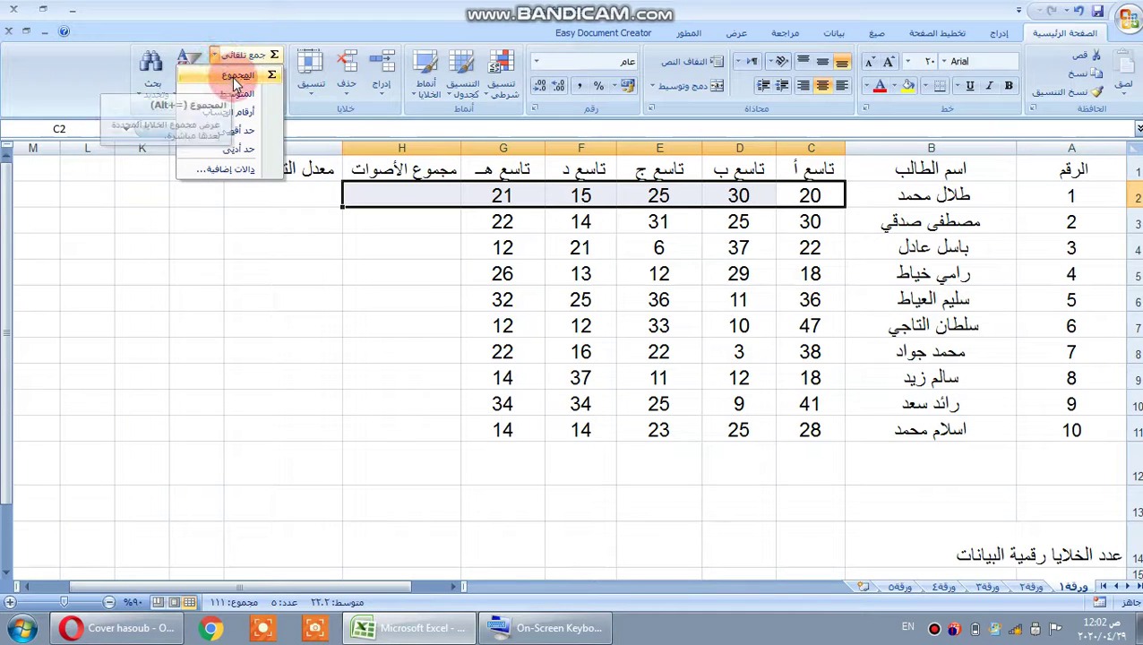
{"action": "left_click", "coordinate": [231, 77]}
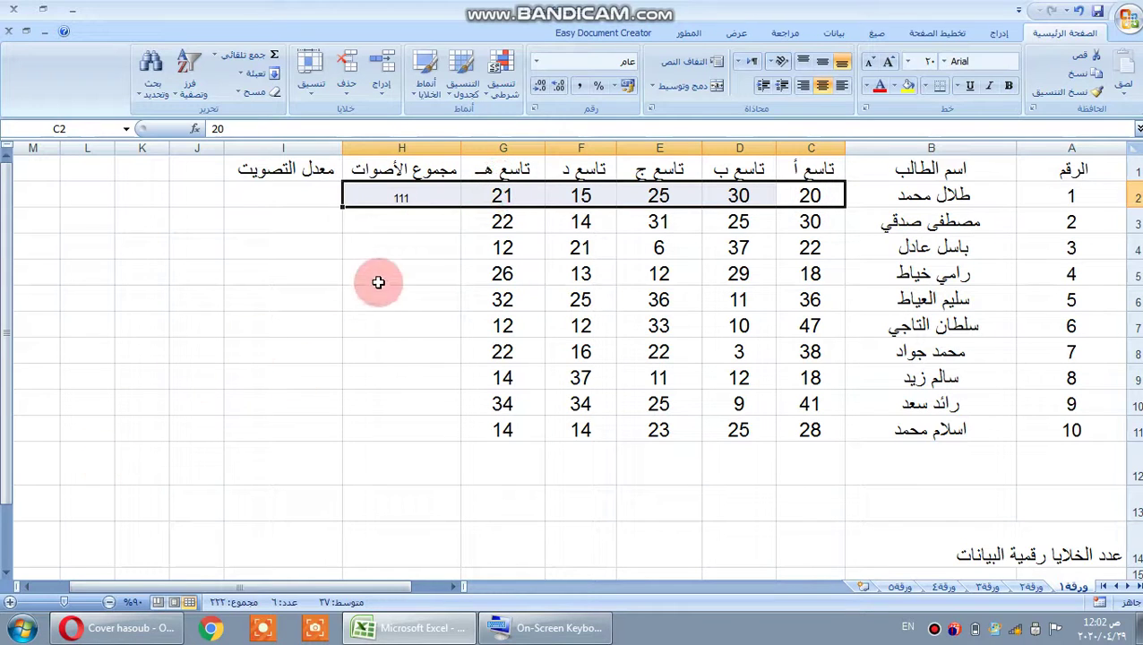
{"action": "left_click", "coordinate": [377, 224]}
{"action": "left_click", "coordinate": [387, 199]}
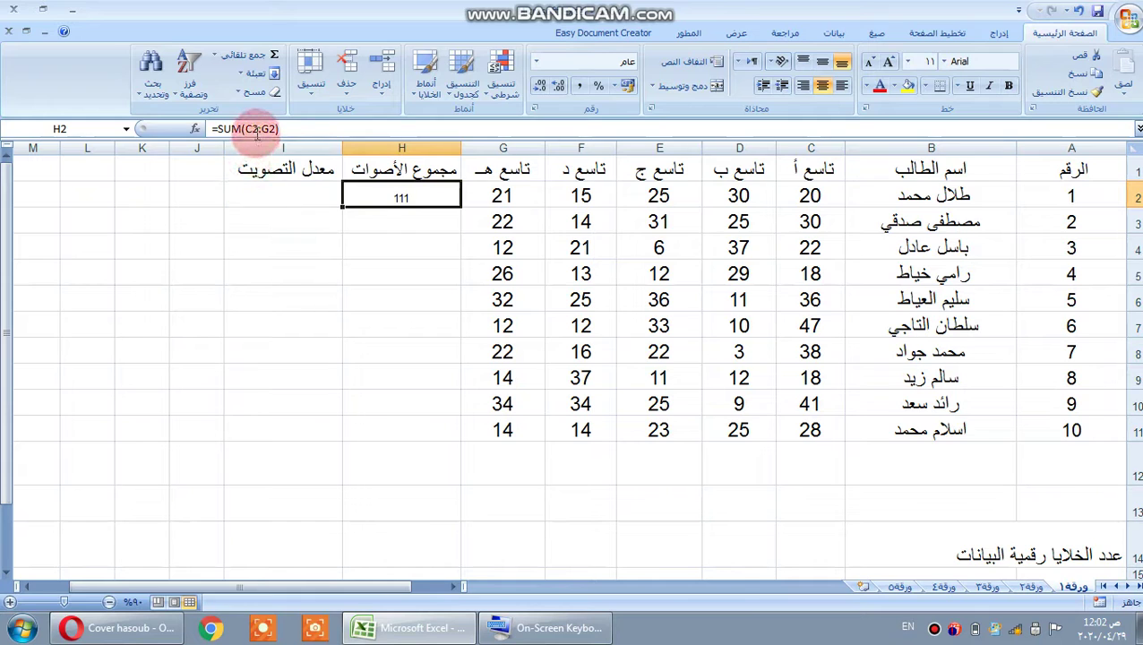
- Clear the SUM formula from cell H2
{"action": "left_click_drag", "start_coordinate": [289, 128], "coordinate": [191, 117]}
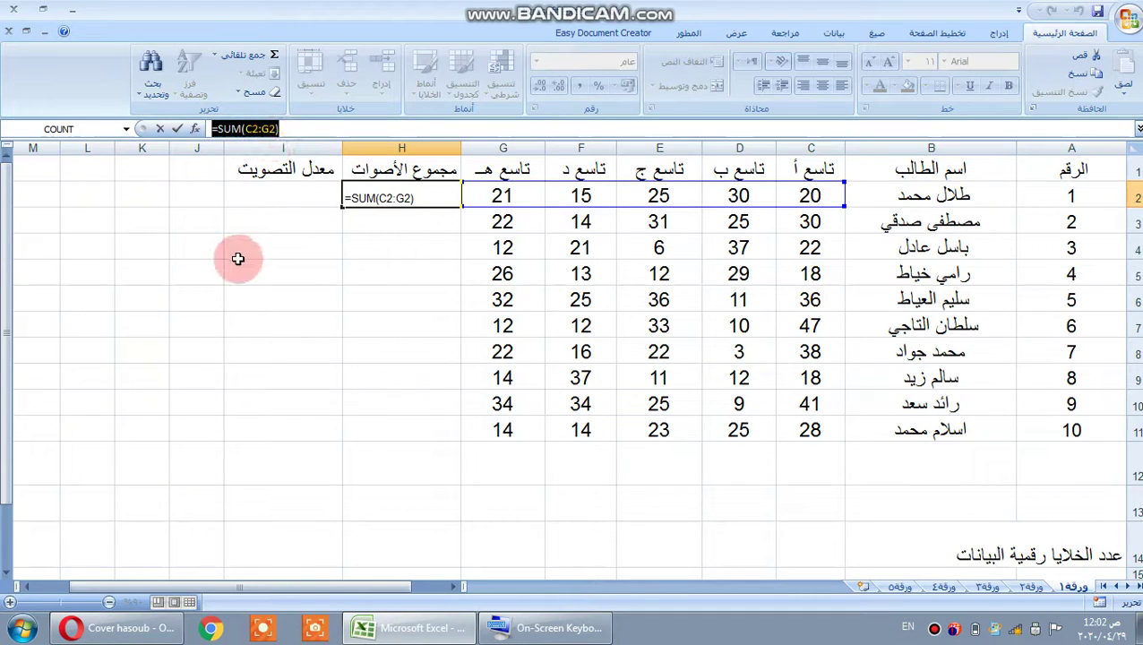
{"action": "type", "text": "="}
{"action": "left_click", "coordinate": [357, 223]}
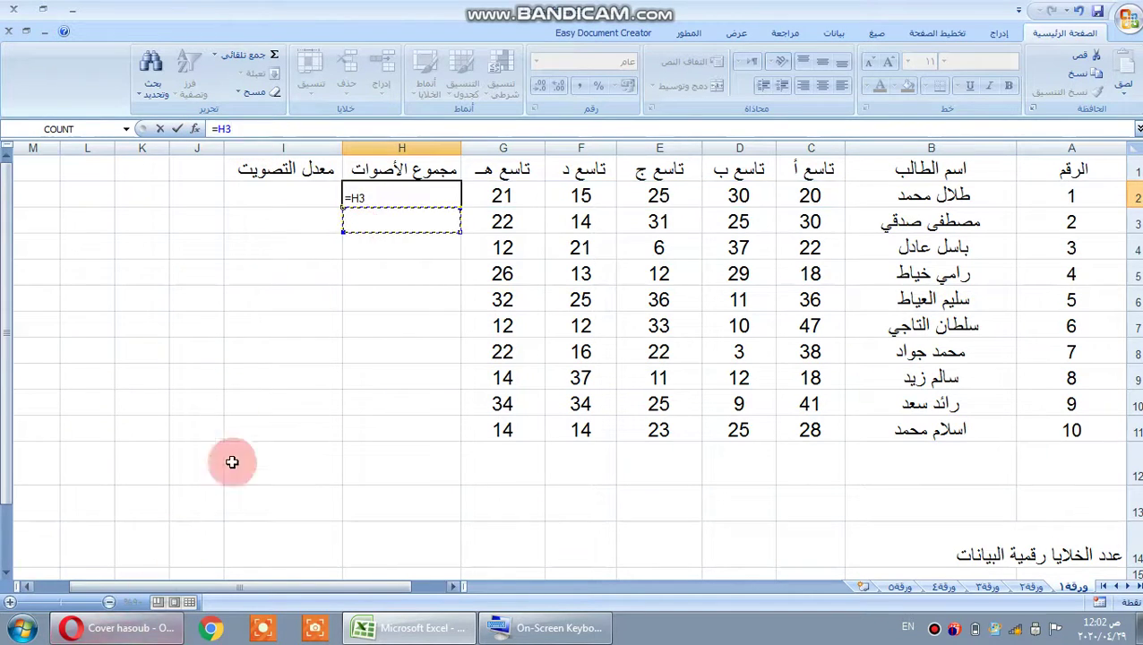
{"action": "left_click", "coordinate": [291, 199]}
{"action": "left_click", "coordinate": [357, 201]}
{"action": "left_click", "coordinate": [366, 198]}
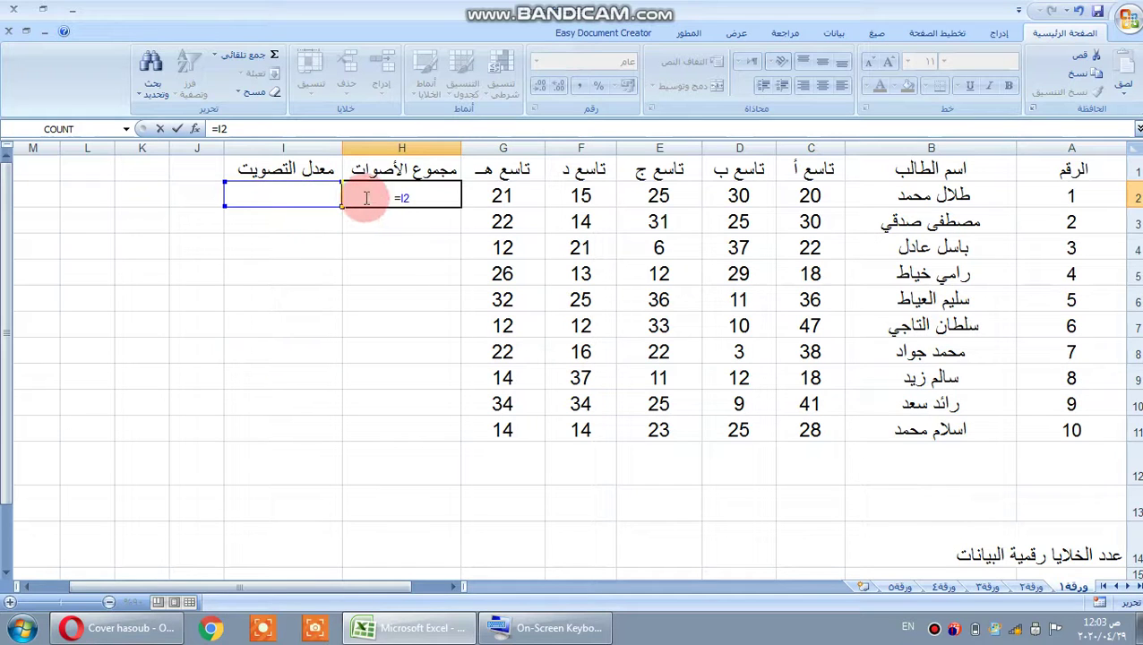
{"action": "key", "text": "BackSpace"}
{"action": "key", "text": "BackSpace"}
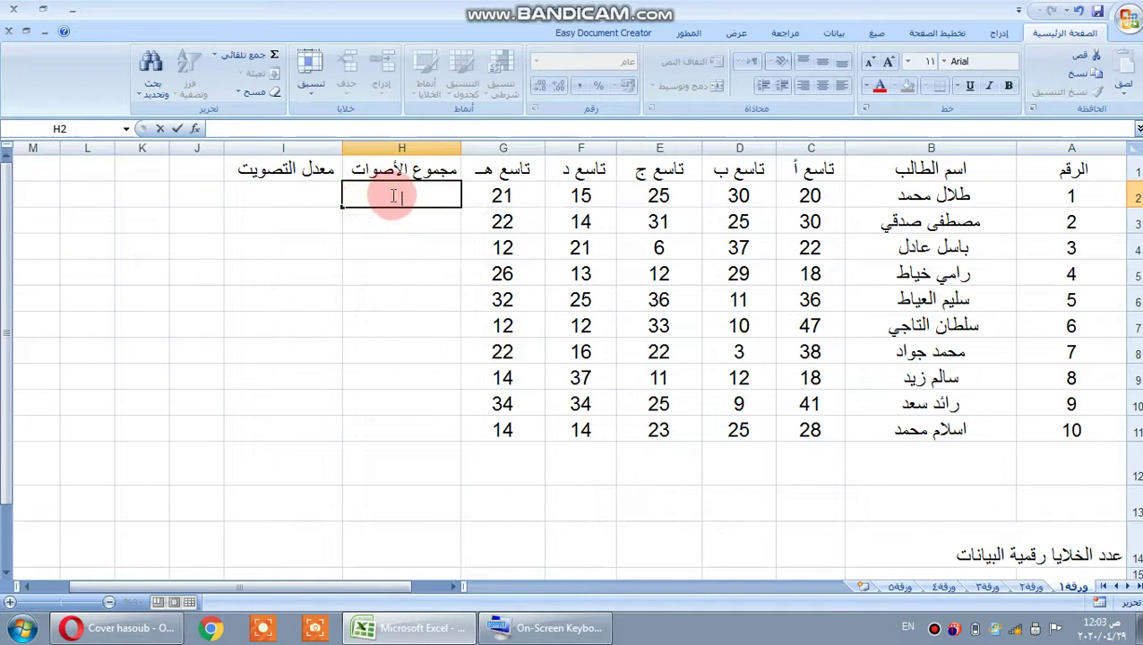
{"action": "left_click", "coordinate": [366, 247]}
{"action": "left_click", "coordinate": [376, 198]}
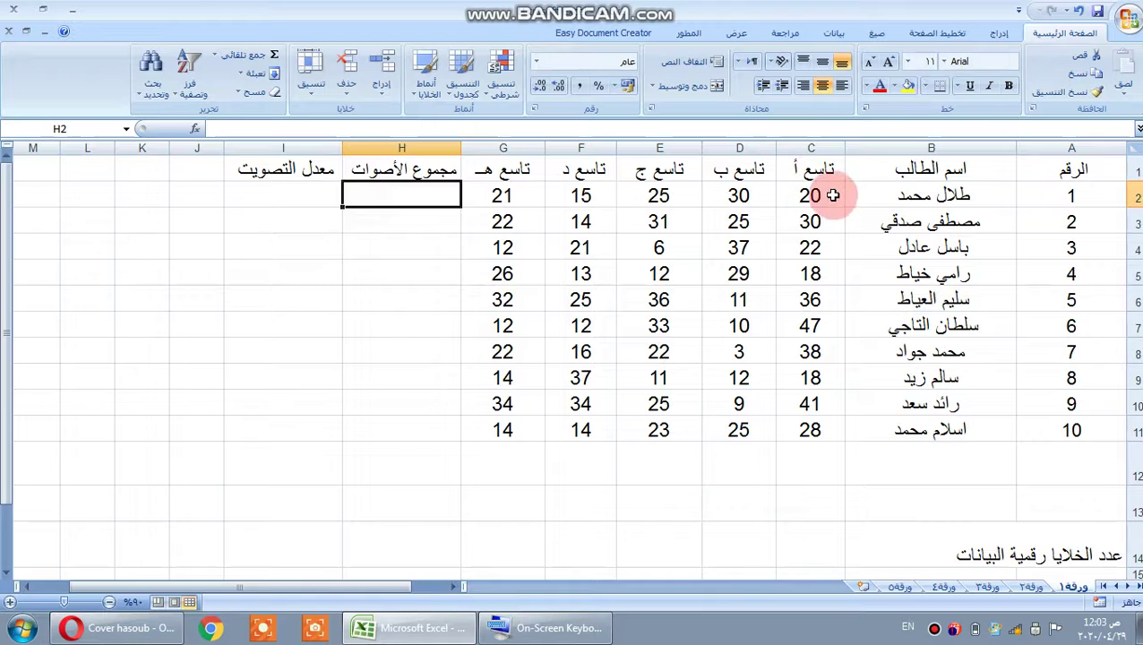
- Sum C2:G2 into H2 with AutoSum and copy the formula down the vote total column to H11
{"action": "left_click_drag", "start_coordinate": [832, 195], "coordinate": [403, 195]}
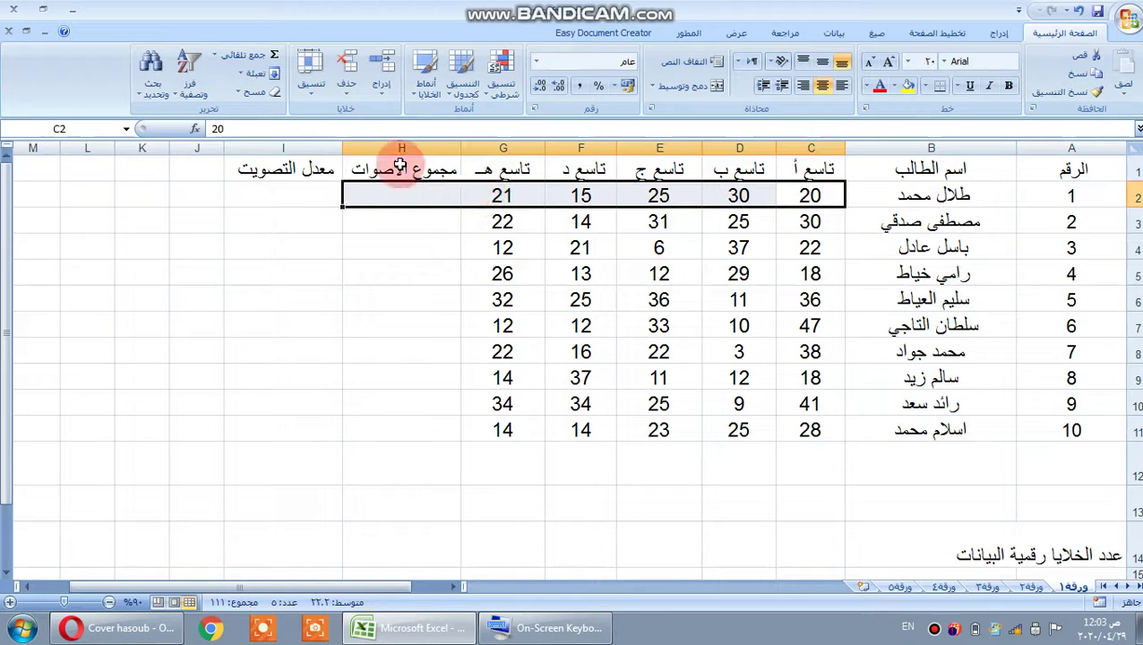
{"action": "left_click", "coordinate": [213, 54]}
{"action": "left_click", "coordinate": [231, 76]}
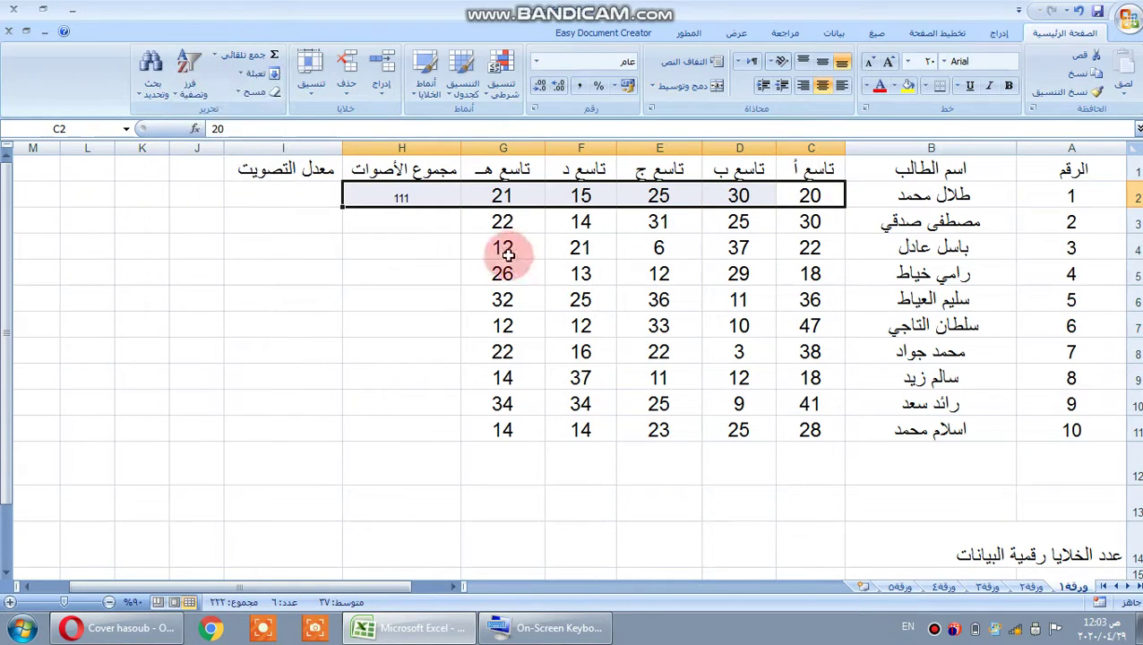
{"action": "left_click", "coordinate": [365, 203]}
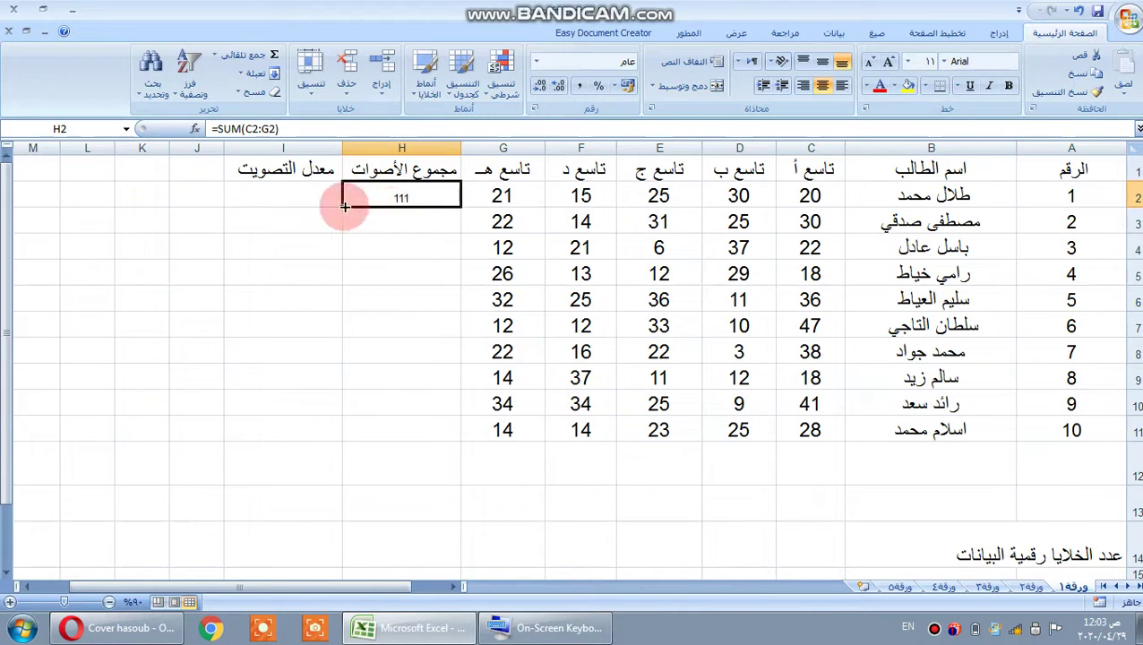
{"action": "left_click_drag", "start_coordinate": [345, 206], "coordinate": [357, 431]}
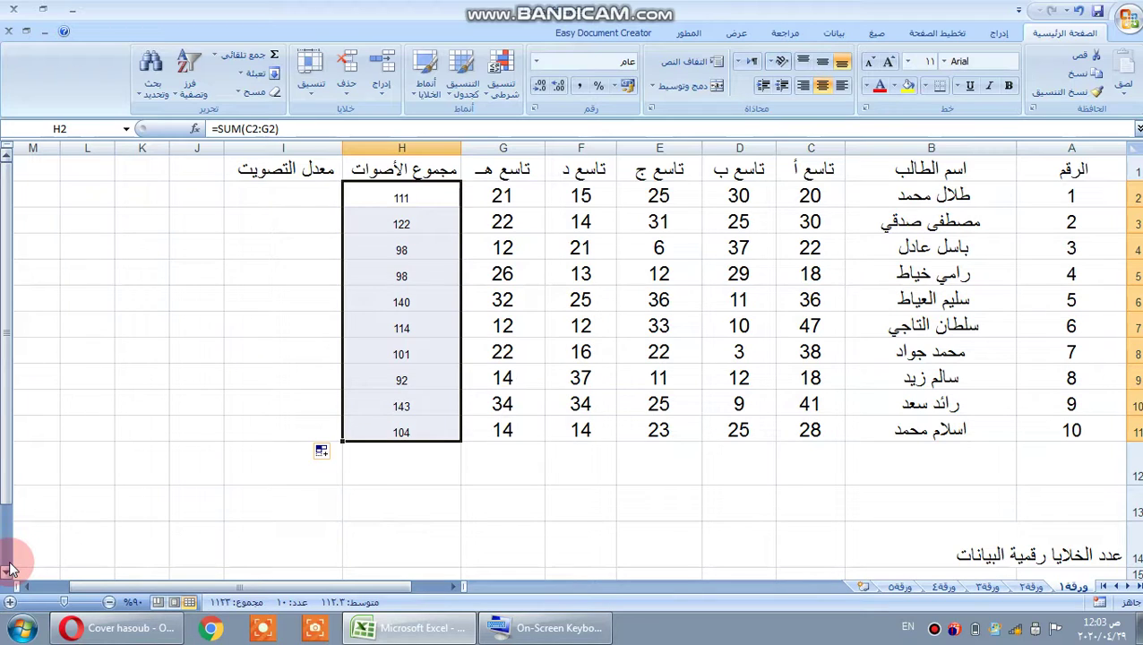
- Insert an AVERAGE function in I2 for the first candidate's votes, with the range set to C2:G2
{"action": "left_click", "coordinate": [286, 195]}
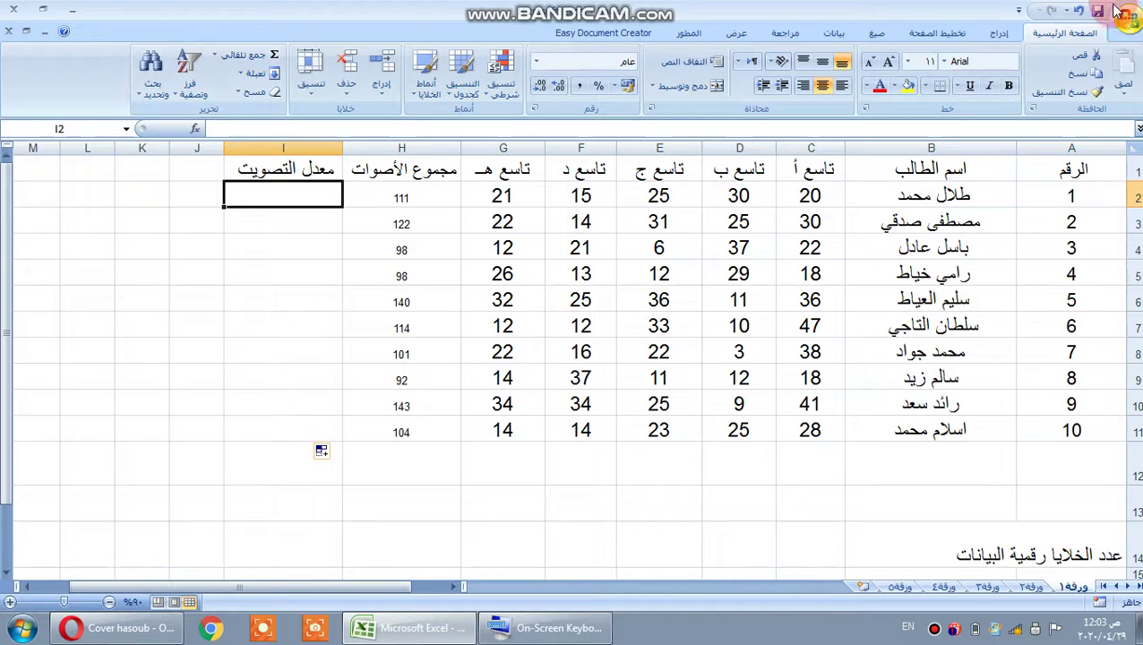
{"action": "left_click", "coordinate": [213, 57]}
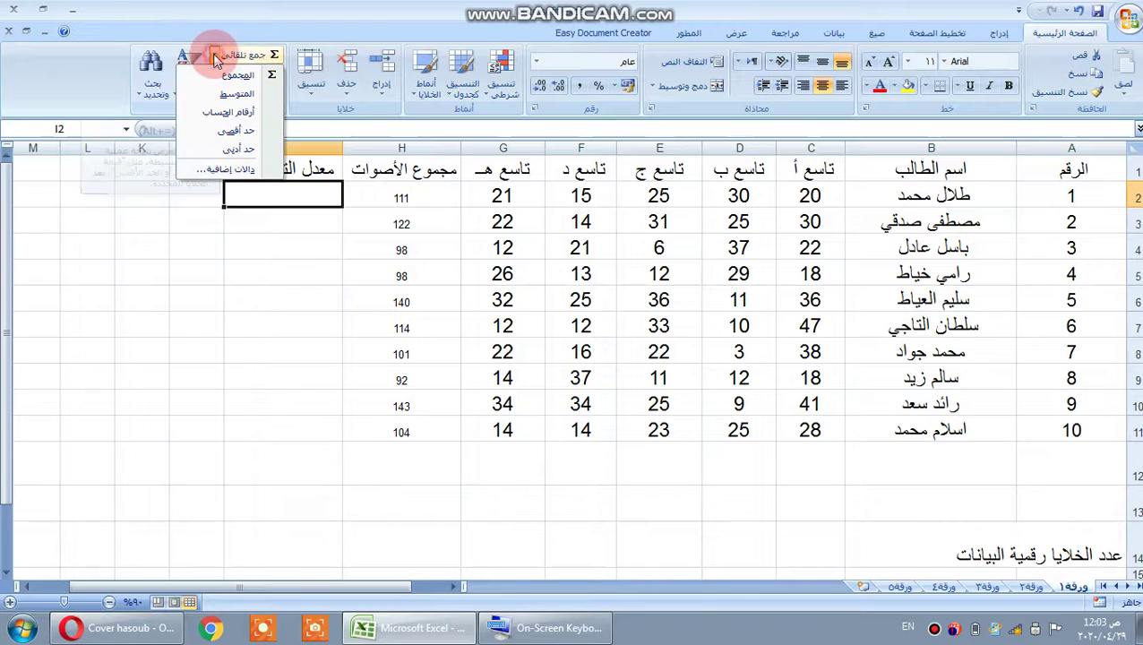
{"action": "left_click", "coordinate": [244, 95]}
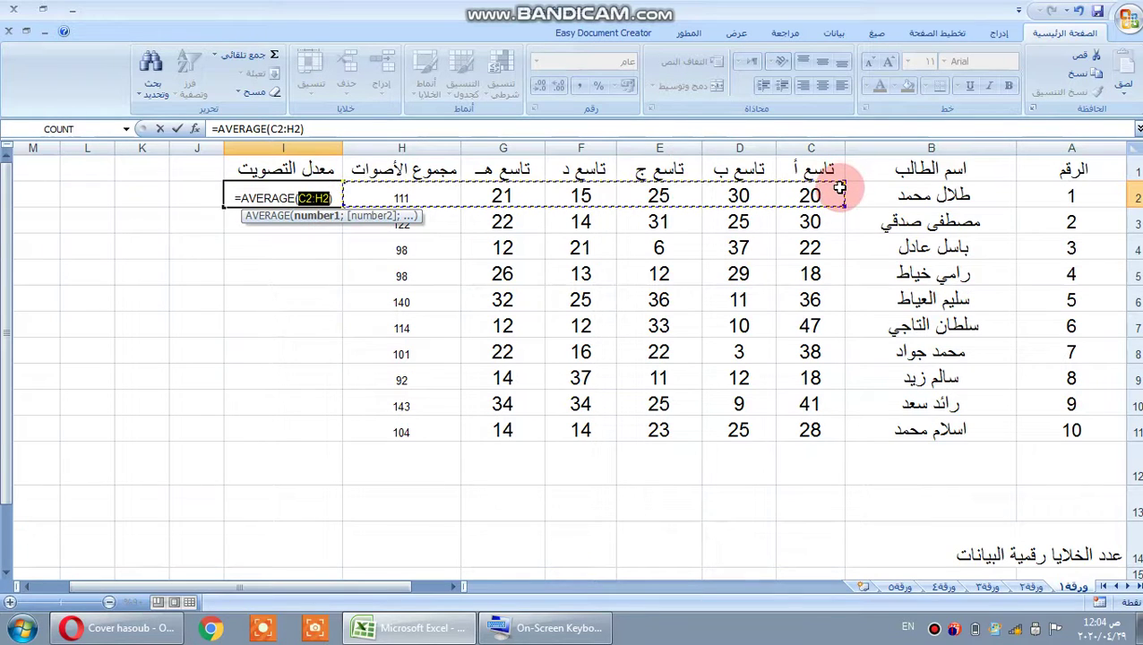
{"action": "left_click_drag", "start_coordinate": [835, 190], "coordinate": [517, 190]}
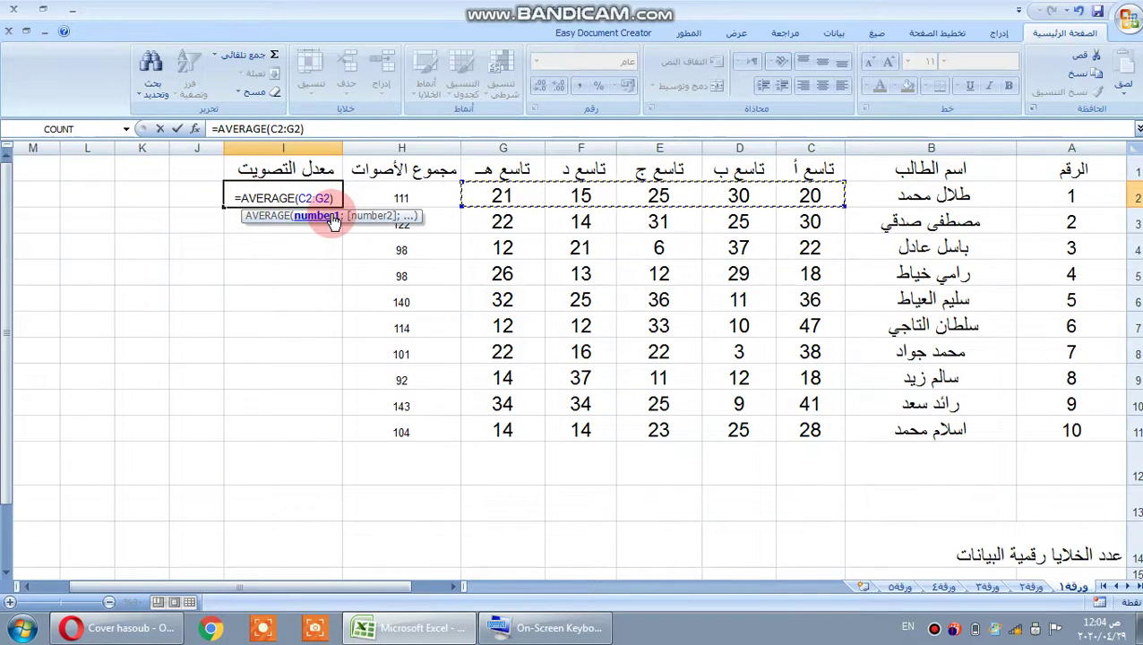
{"action": "key", "text": "Return"}
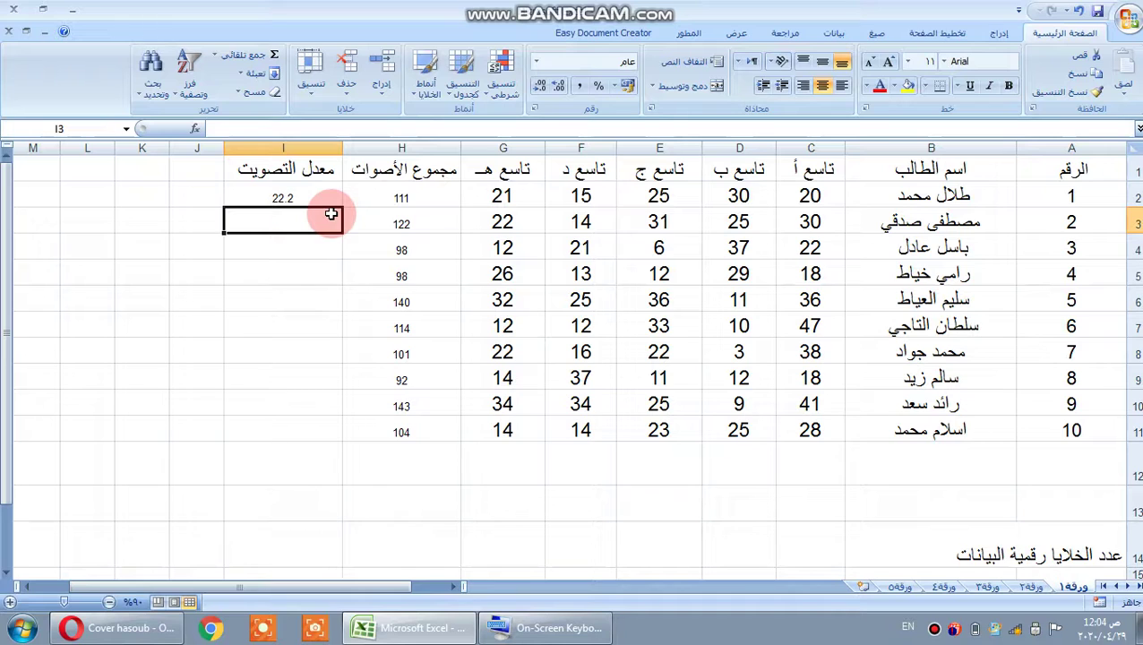
- Copy the AVERAGE formula from I2 down the vote average column to I11
{"action": "left_click", "coordinate": [264, 195]}
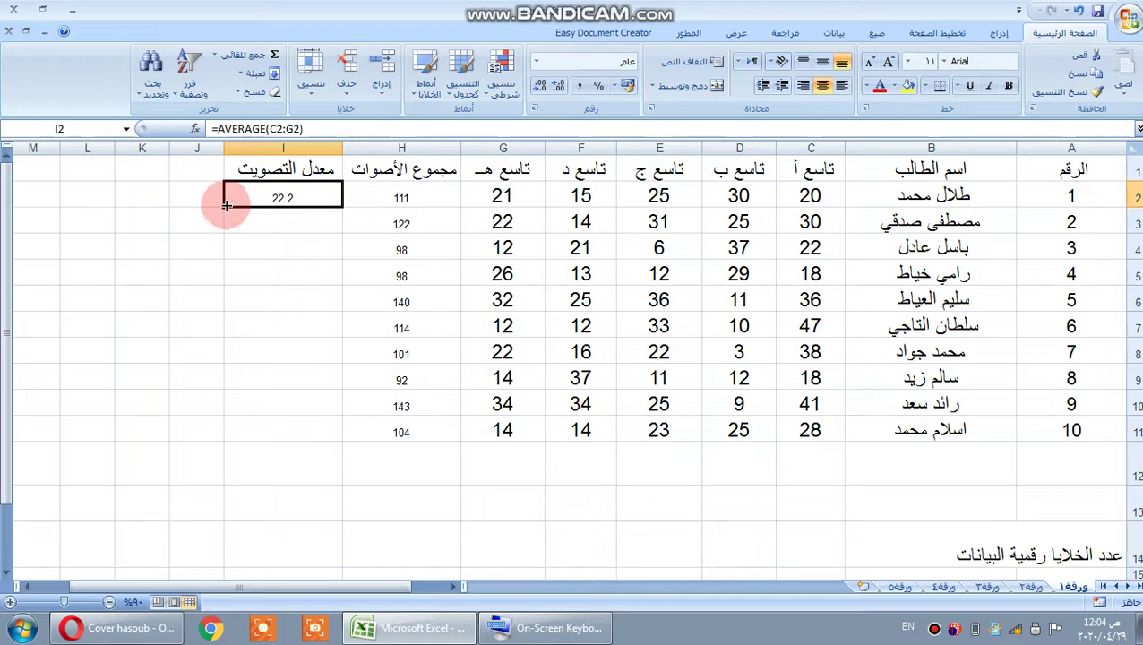
{"action": "left_click_drag", "start_coordinate": [226, 205], "coordinate": [214, 435]}
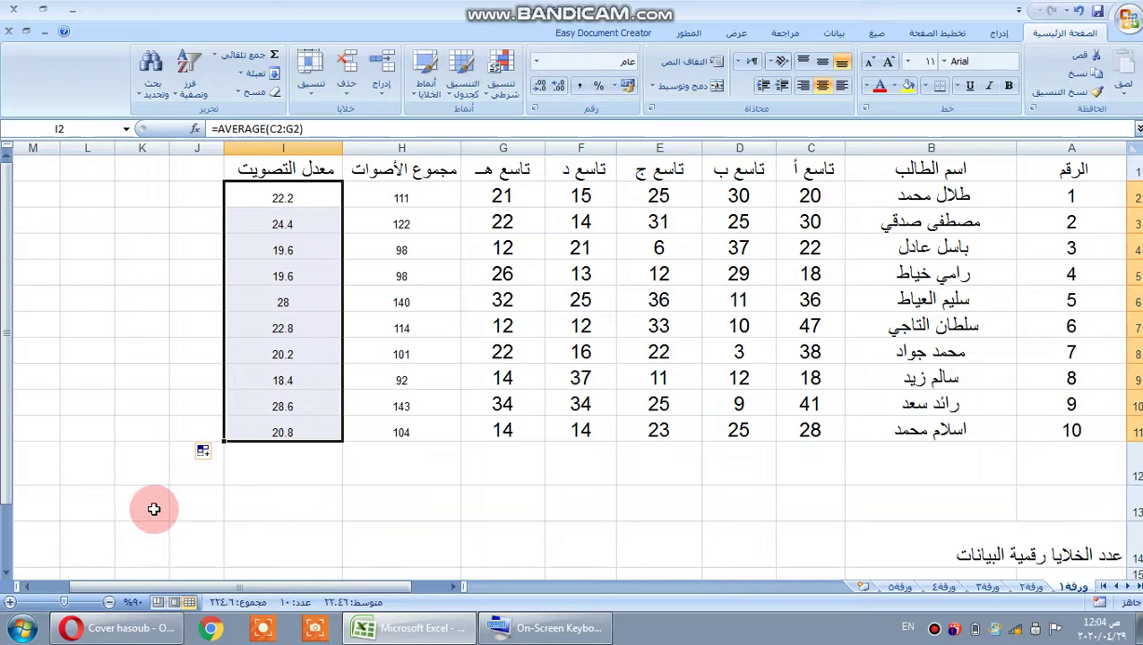
{"action": "scroll", "coordinate": [855, 517], "scroll_direction": "down", "scroll_amount": 2}
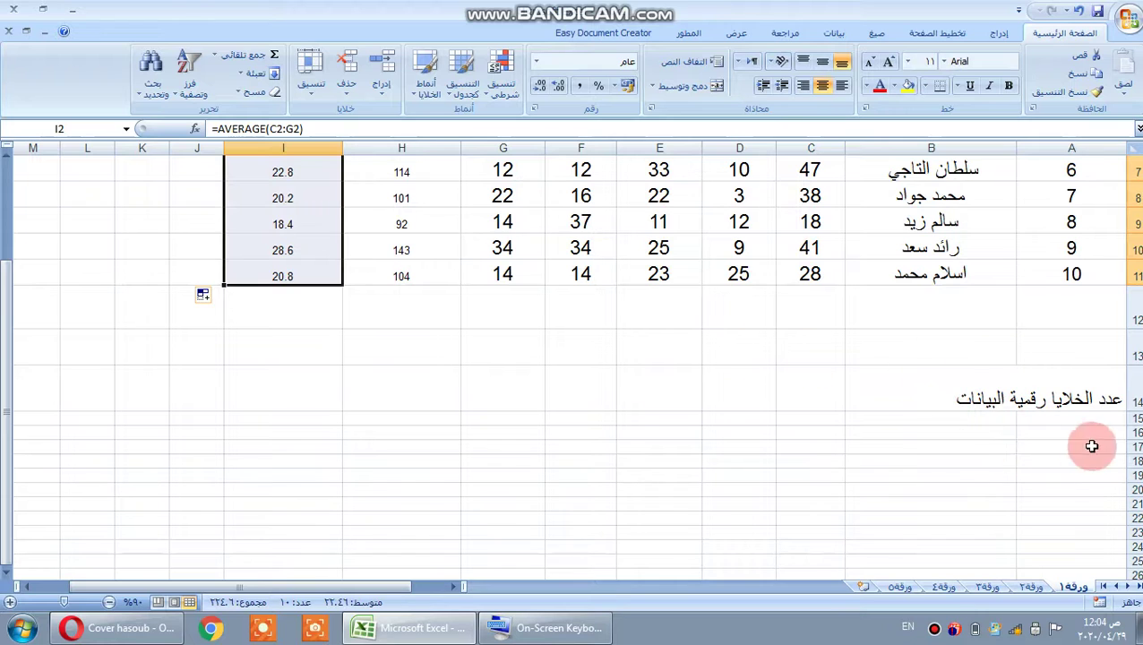
{"action": "scroll", "coordinate": [515, 458], "scroll_direction": "up", "scroll_amount": 1}
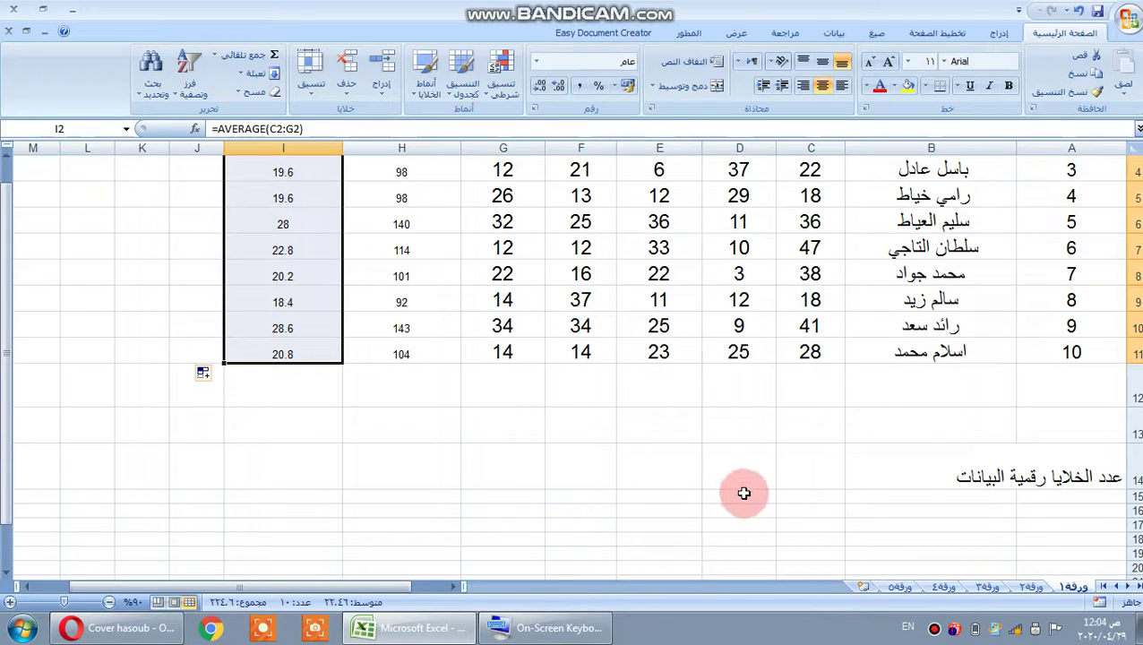
- Start a COUNT function from the statistical category in C14, beside the numeric-cell count label
{"action": "left_click", "coordinate": [809, 457]}
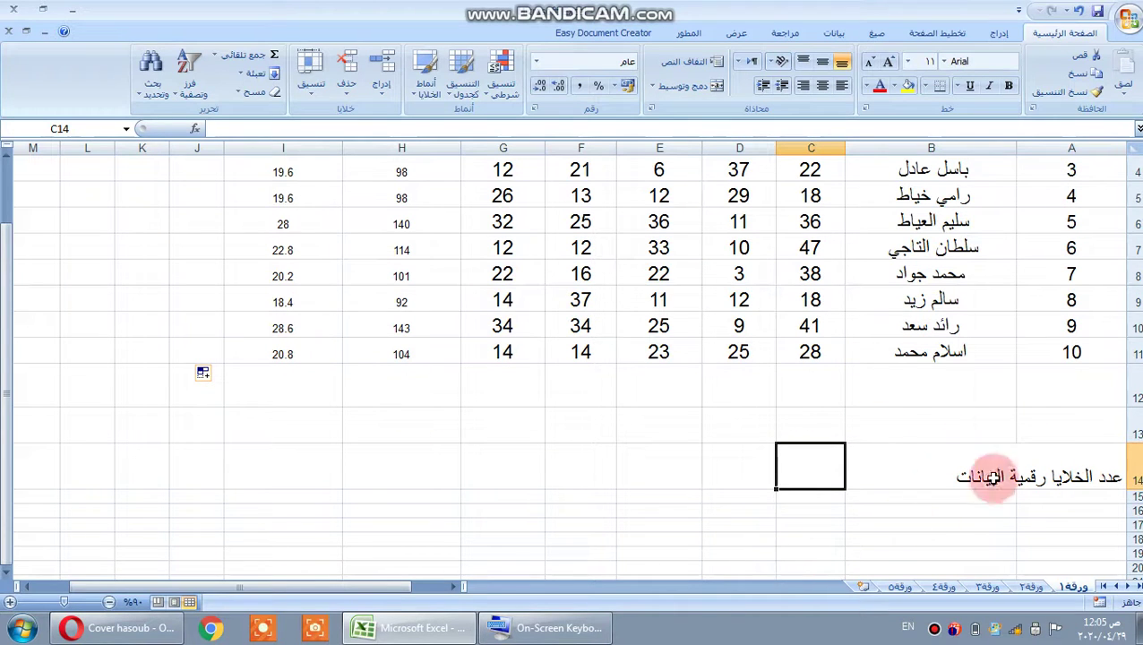
{"action": "scroll", "coordinate": [530, 438], "scroll_direction": "up", "scroll_amount": 1}
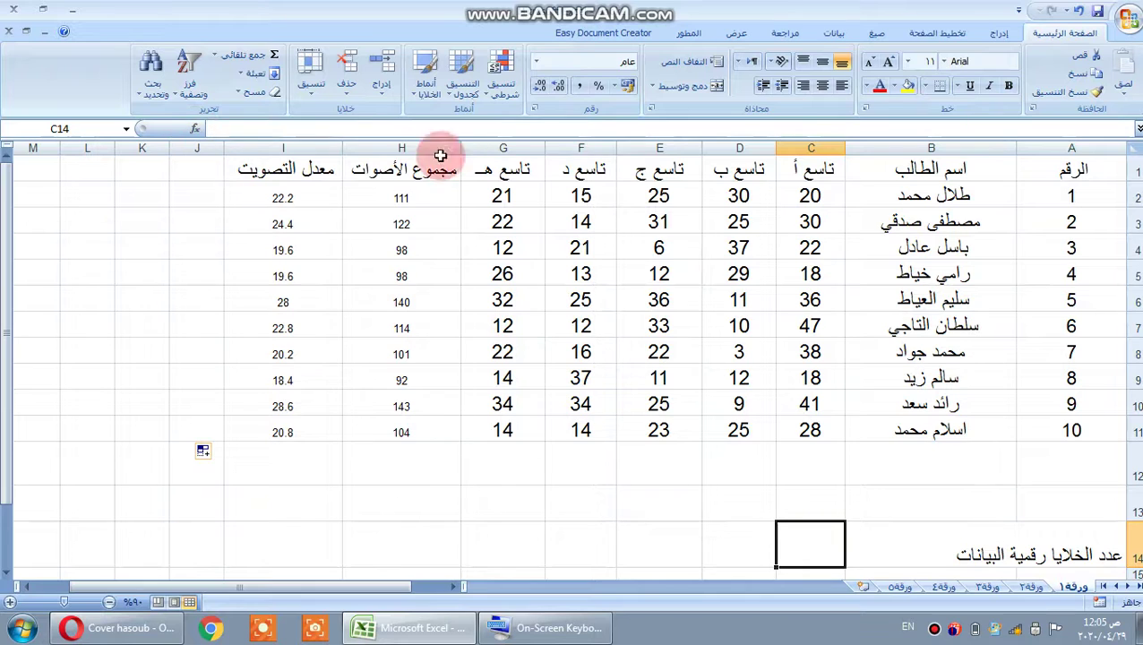
{"action": "left_click", "coordinate": [195, 131]}
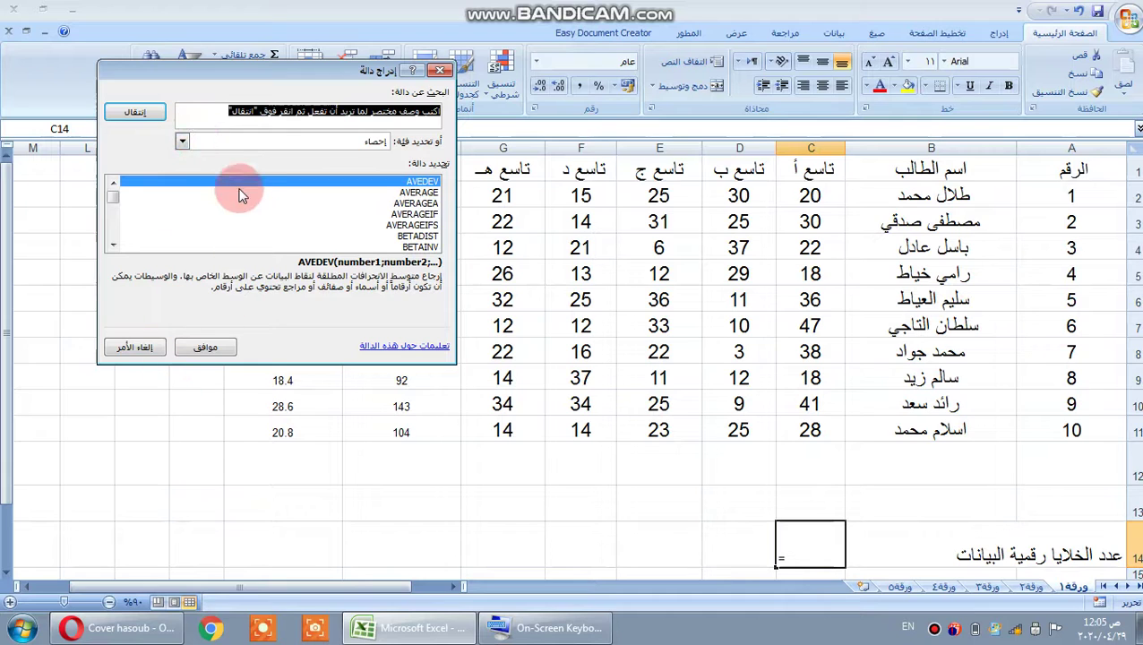
{"action": "left_click", "coordinate": [182, 142]}
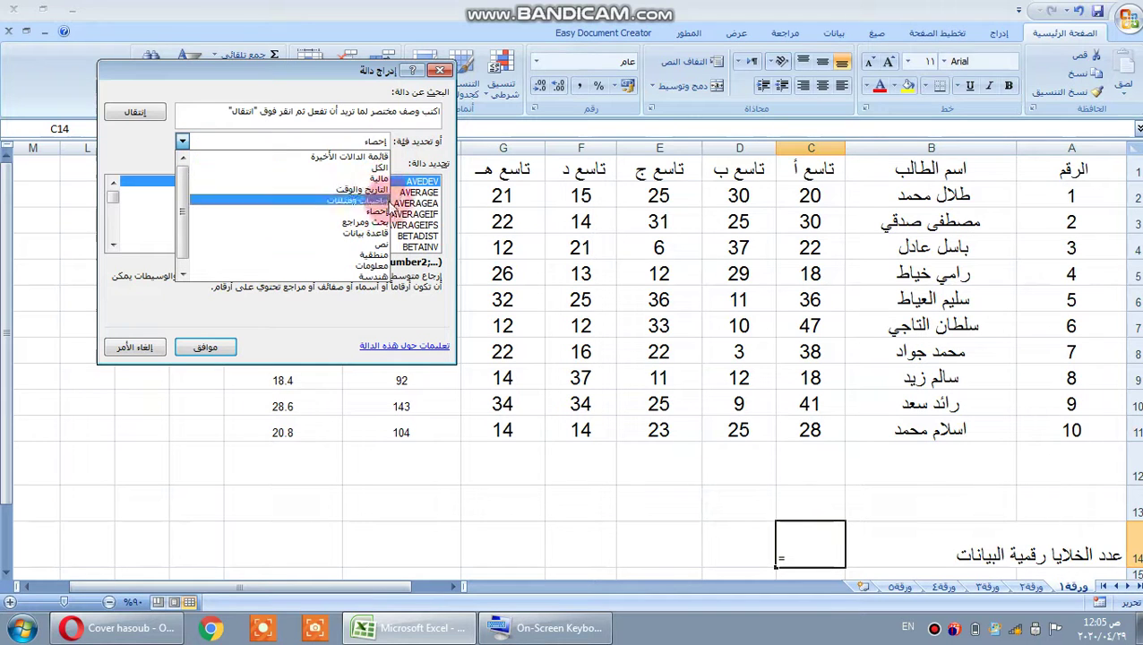
{"action": "left_click", "coordinate": [358, 212]}
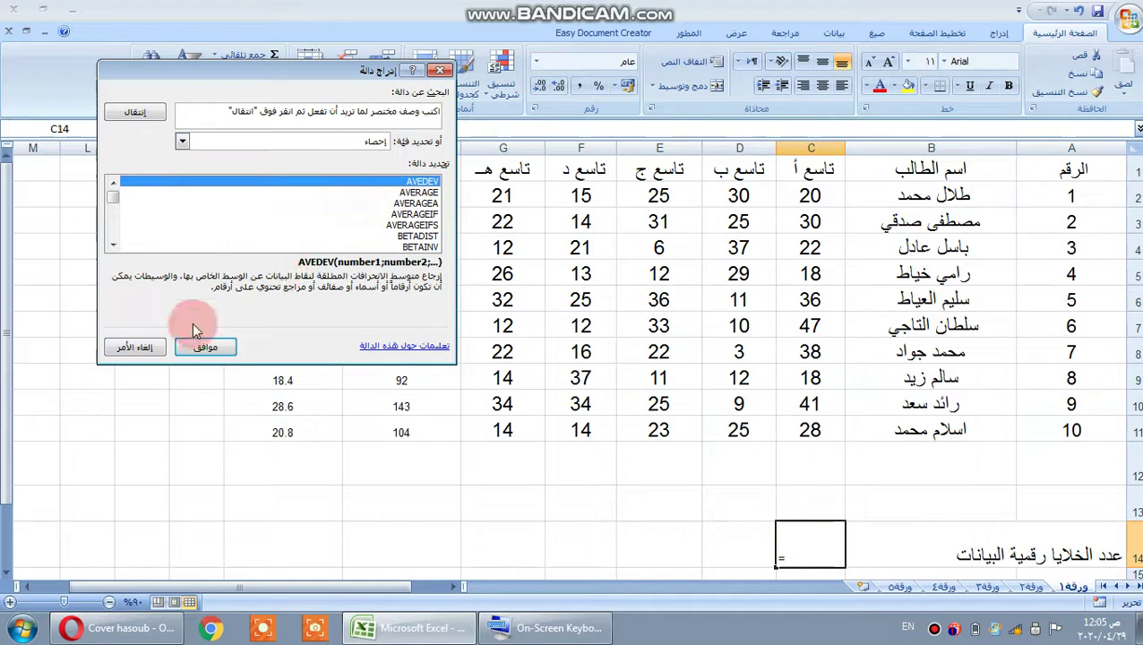
{"action": "left_click", "coordinate": [113, 244]}
{"action": "left_click", "coordinate": [112, 244]}
{"action": "left_click", "coordinate": [113, 243]}
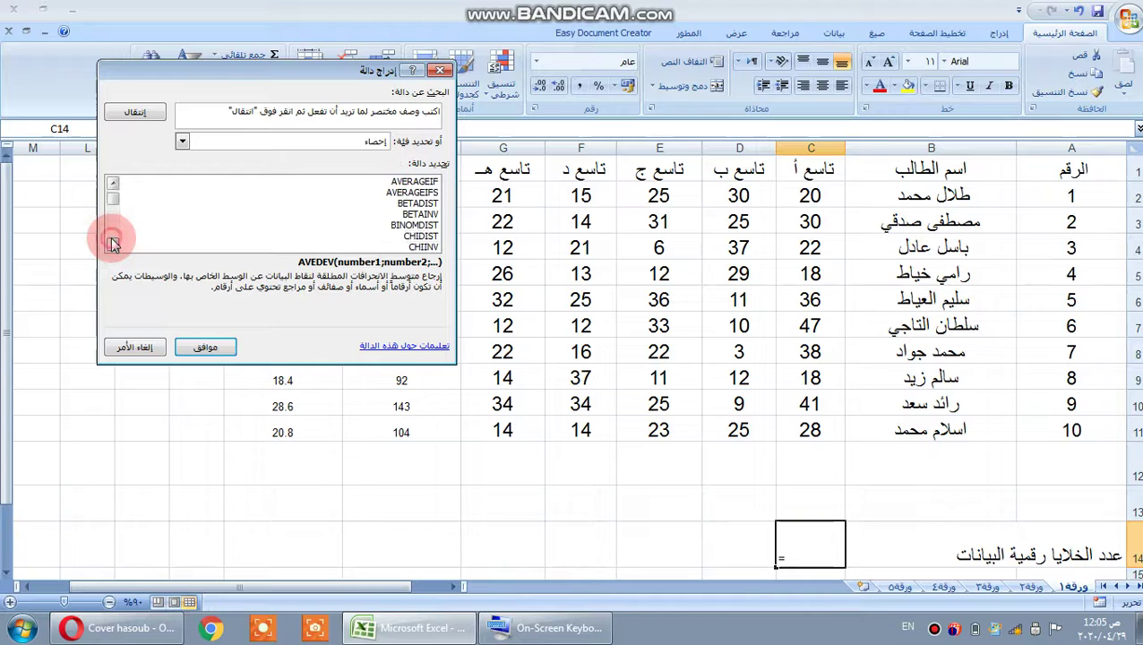
{"action": "left_click", "coordinate": [113, 244]}
{"action": "left_click", "coordinate": [113, 243]}
{"action": "left_click", "coordinate": [113, 243]}
{"action": "left_click", "coordinate": [113, 244]}
{"action": "left_click", "coordinate": [112, 244]}
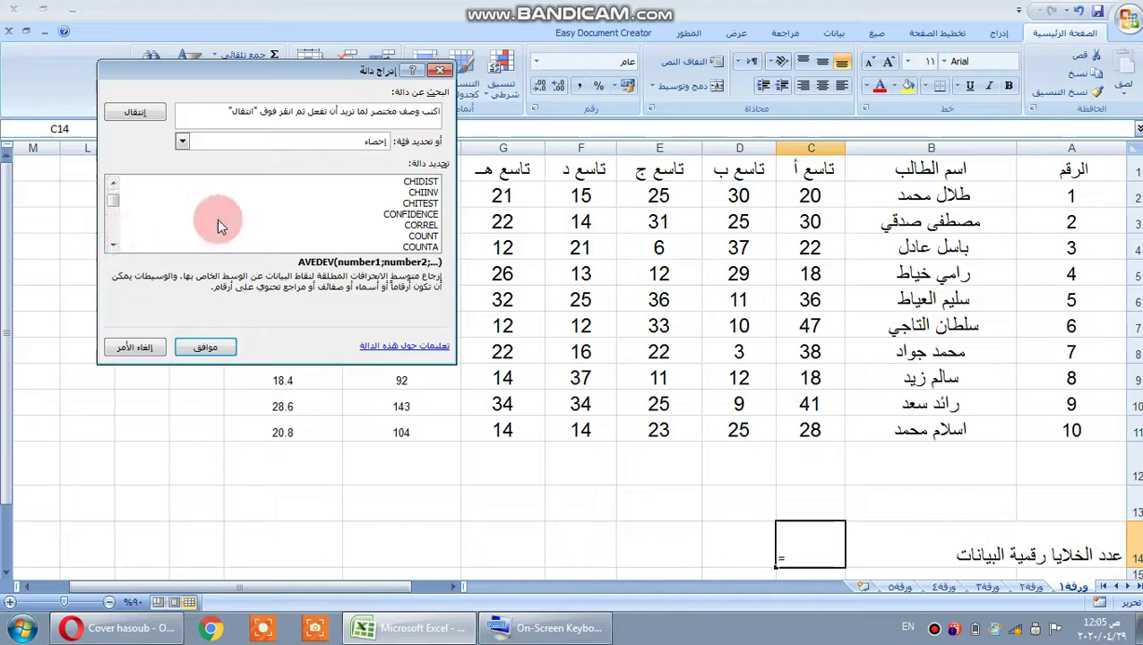
{"action": "left_click", "coordinate": [422, 236]}
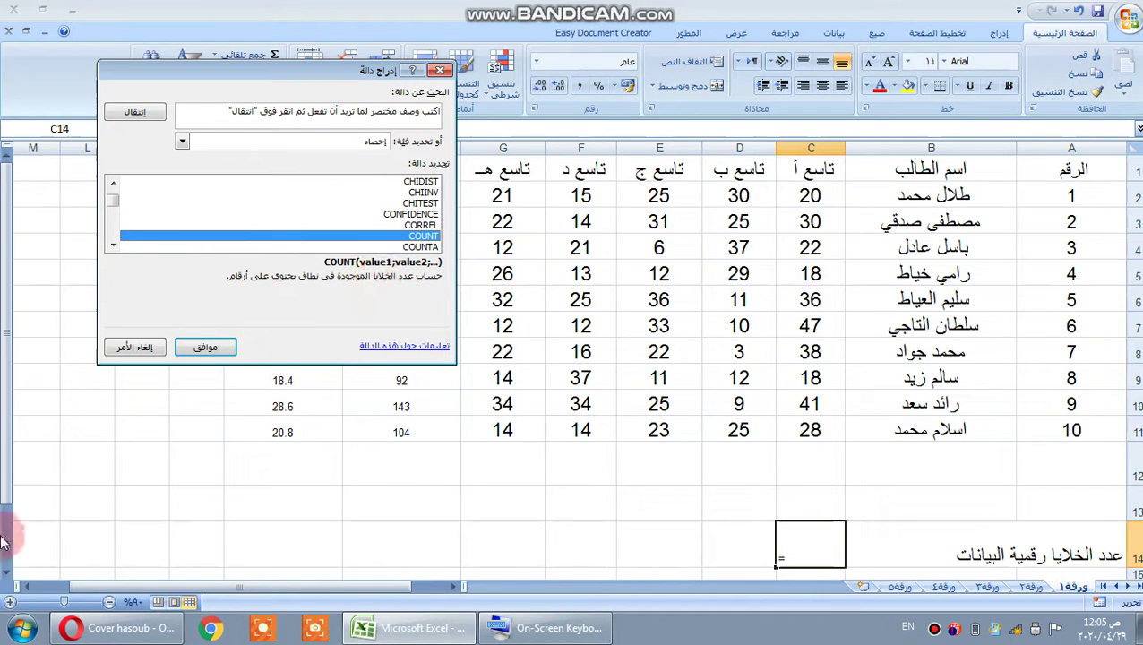
{"action": "left_click", "coordinate": [204, 346]}
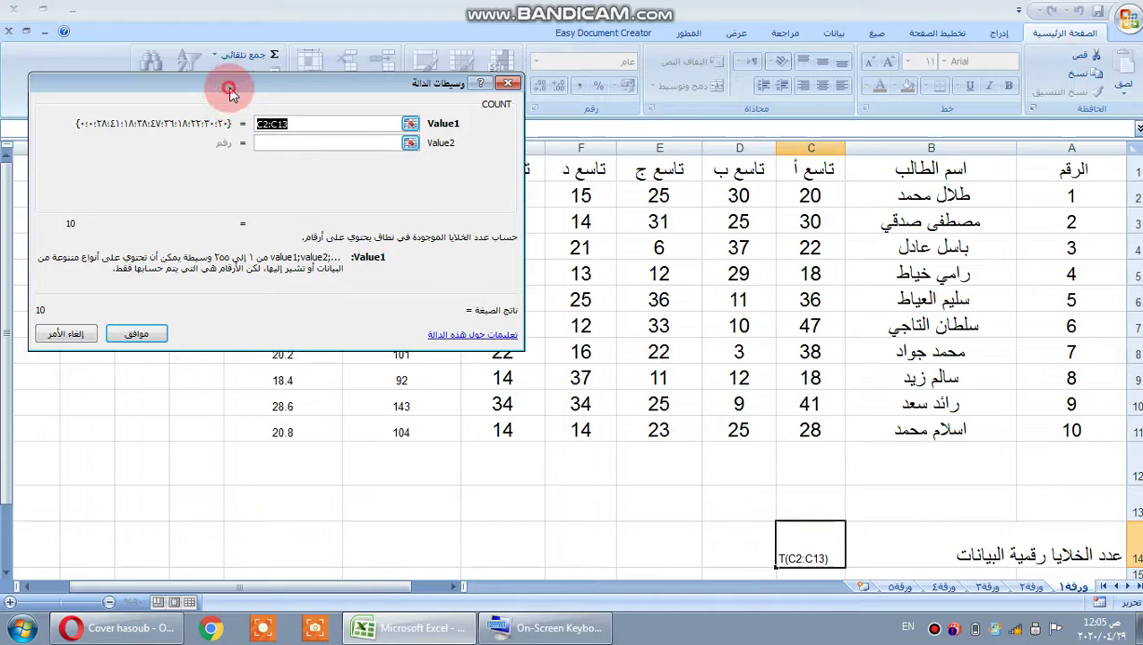
- Set the COUNT range in C14 to C2:I11, including the total and average columns, and accept the formula
{"action": "left_click_drag", "start_coordinate": [230, 90], "coordinate": [349, 483]}
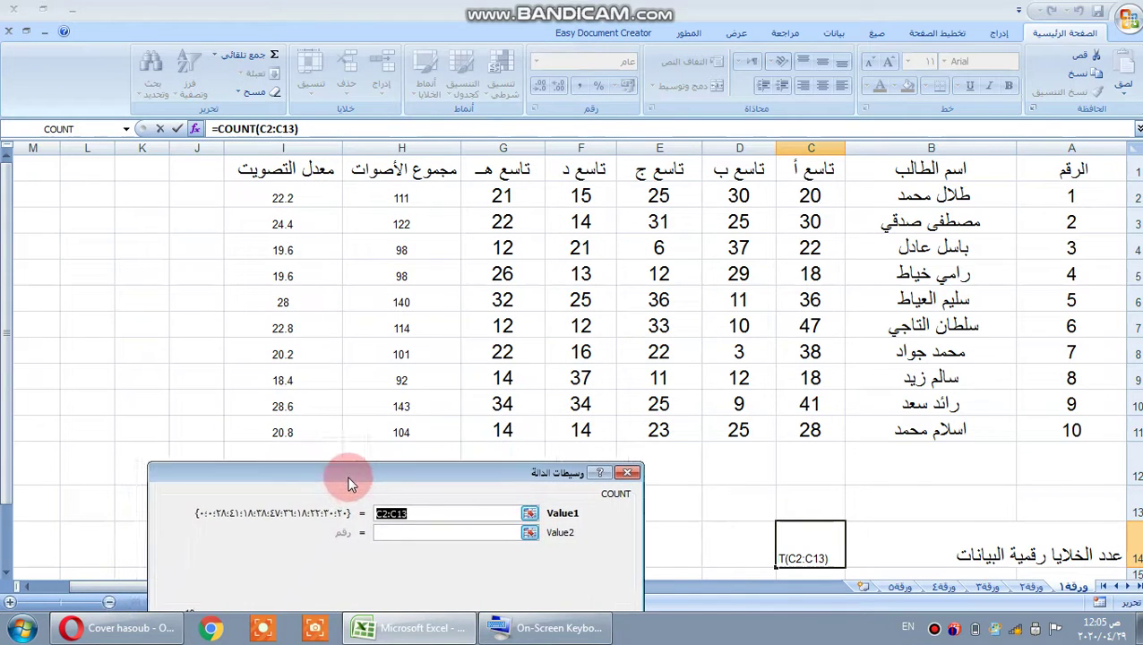
{"action": "left_click_drag", "start_coordinate": [828, 193], "coordinate": [262, 433]}
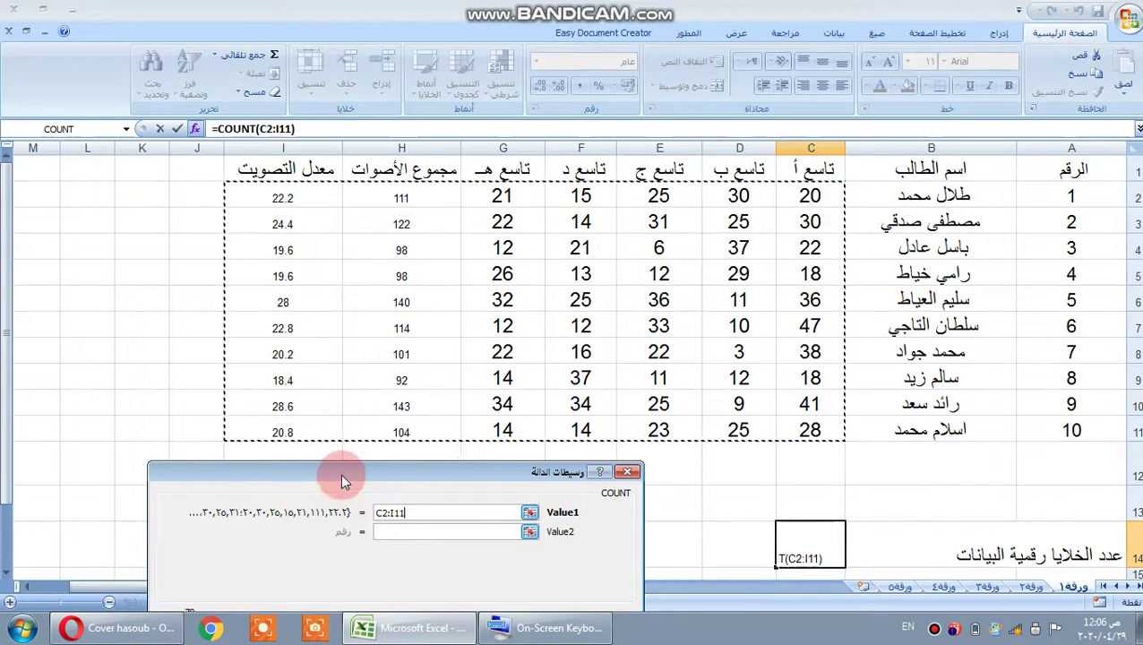
{"action": "left_click_drag", "start_coordinate": [341, 482], "coordinate": [374, 292]}
{"action": "left_click", "coordinate": [288, 529]}
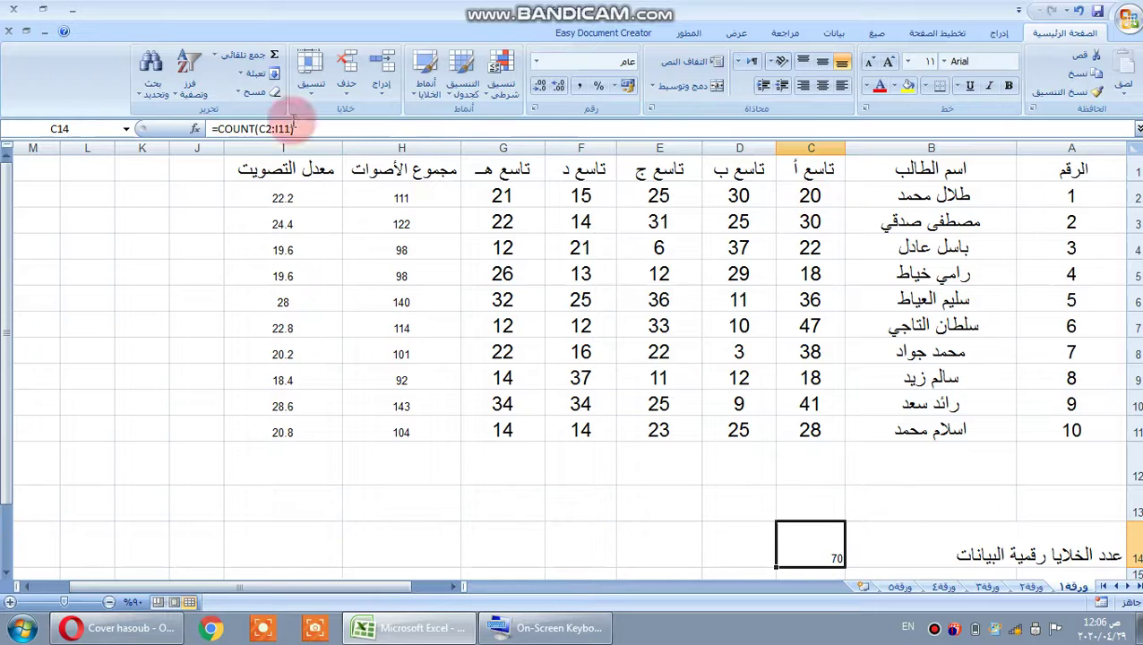
- Change the COUNT range in C14 to C2:G11 so only the class vote columns are counted
{"action": "left_click", "coordinate": [196, 131]}
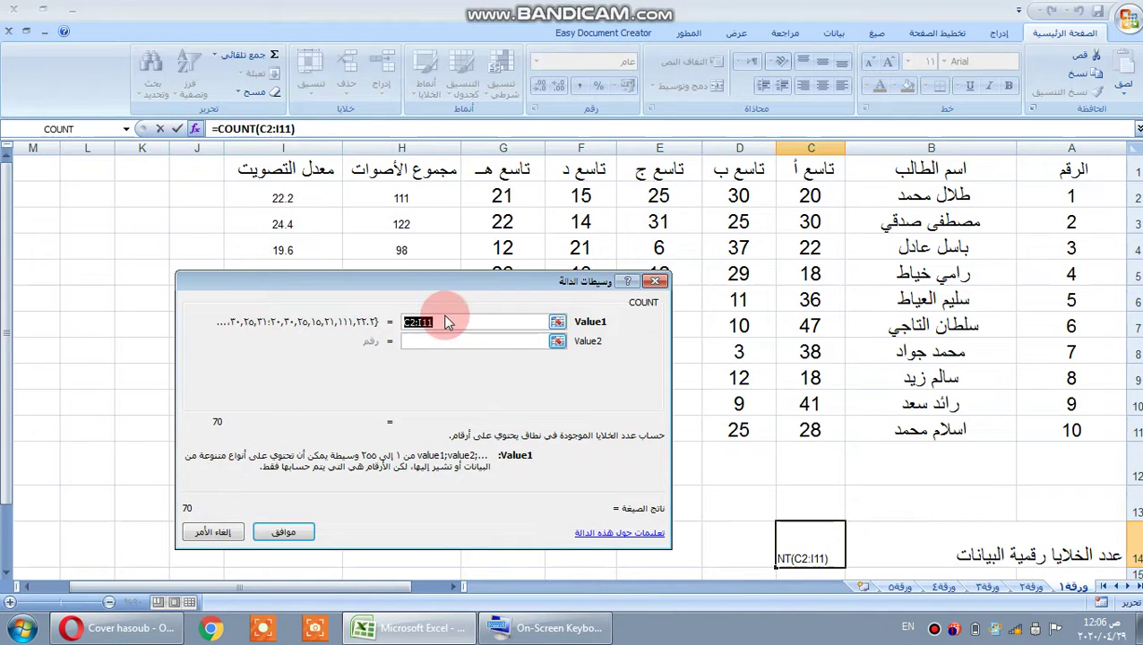
{"action": "left_click_drag", "start_coordinate": [492, 284], "coordinate": [265, 355]}
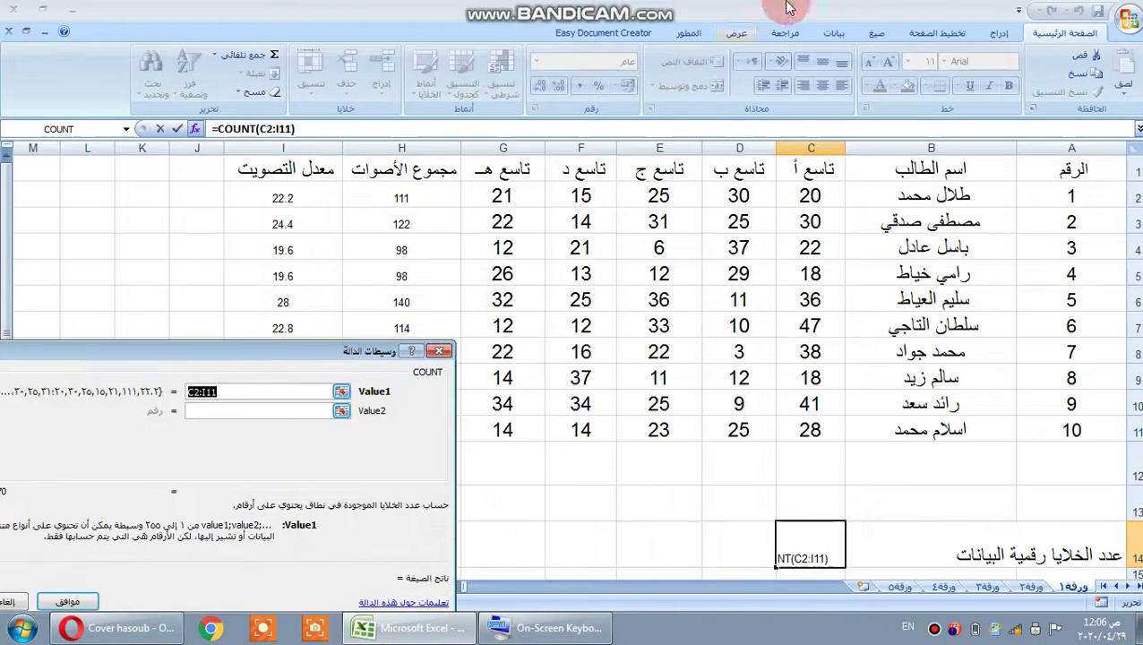
{"action": "left_click_drag", "start_coordinate": [810, 195], "coordinate": [502, 434]}
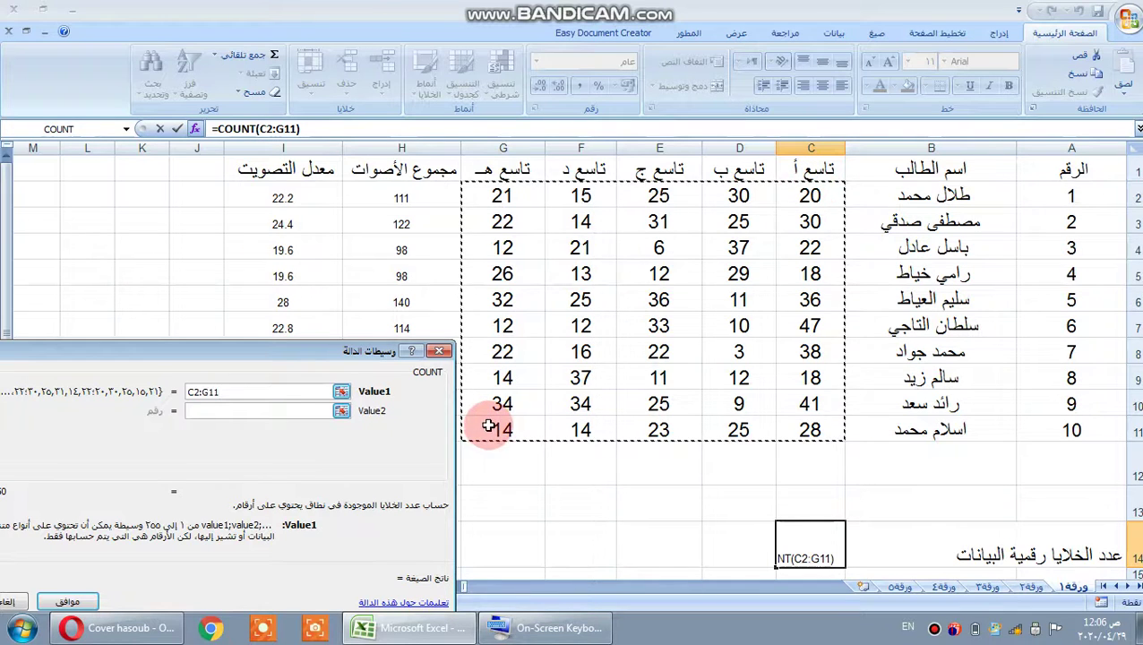
{"action": "left_click_drag", "start_coordinate": [234, 357], "coordinate": [391, 233]}
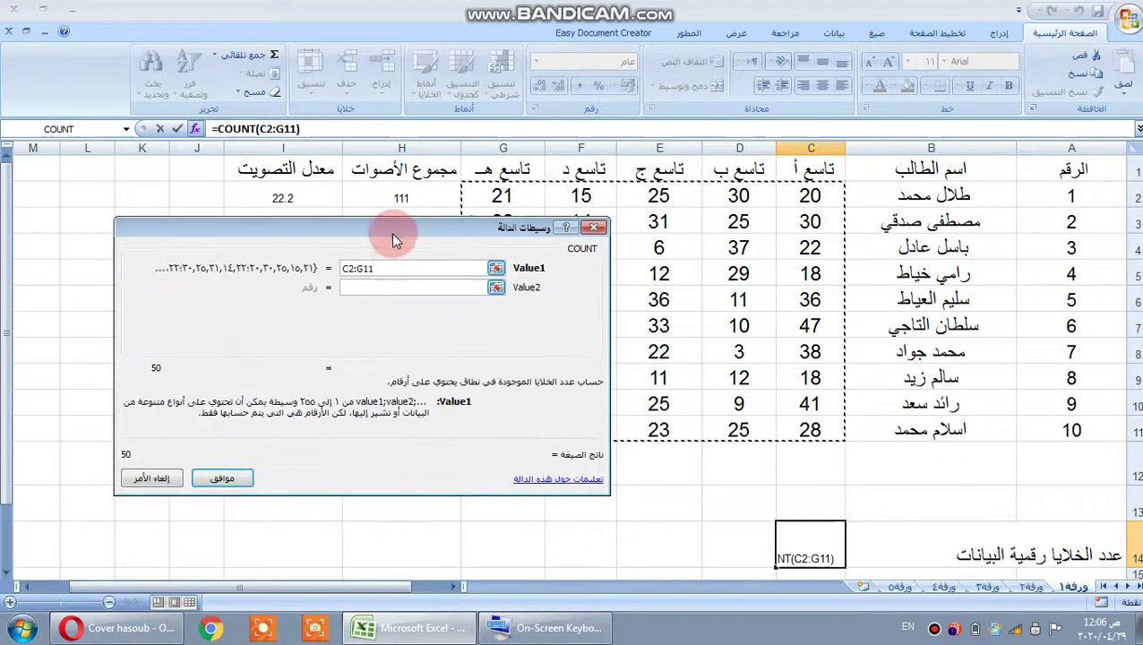
{"action": "left_click", "coordinate": [226, 476]}
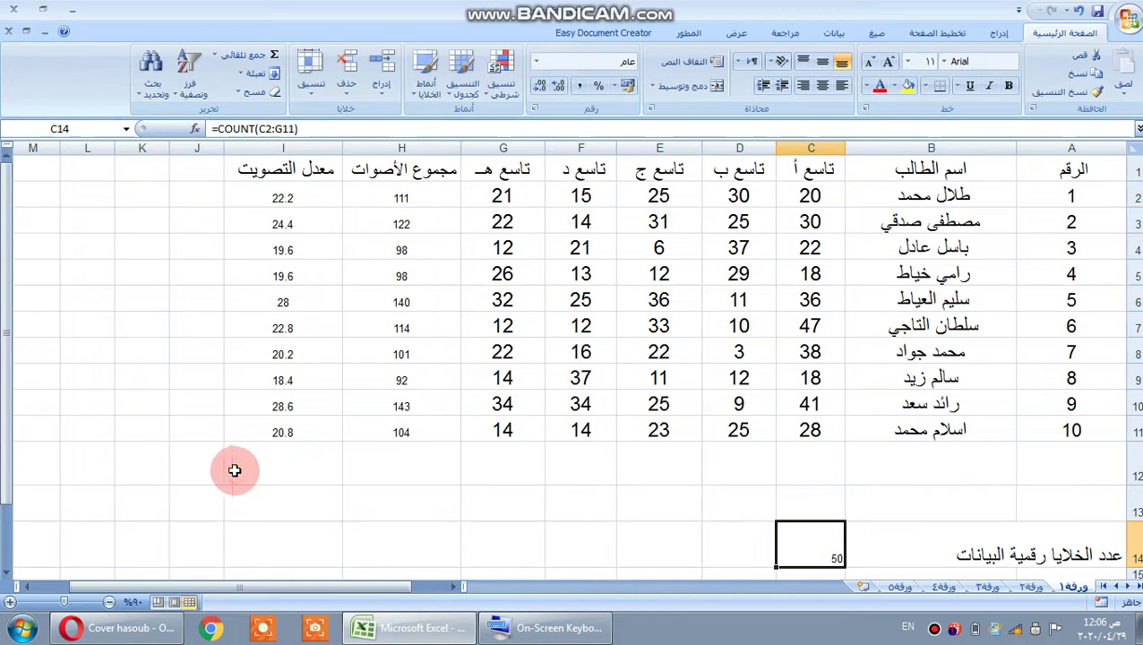
{"action": "scroll", "coordinate": [734, 555], "scroll_direction": "down", "scroll_amount": 1}
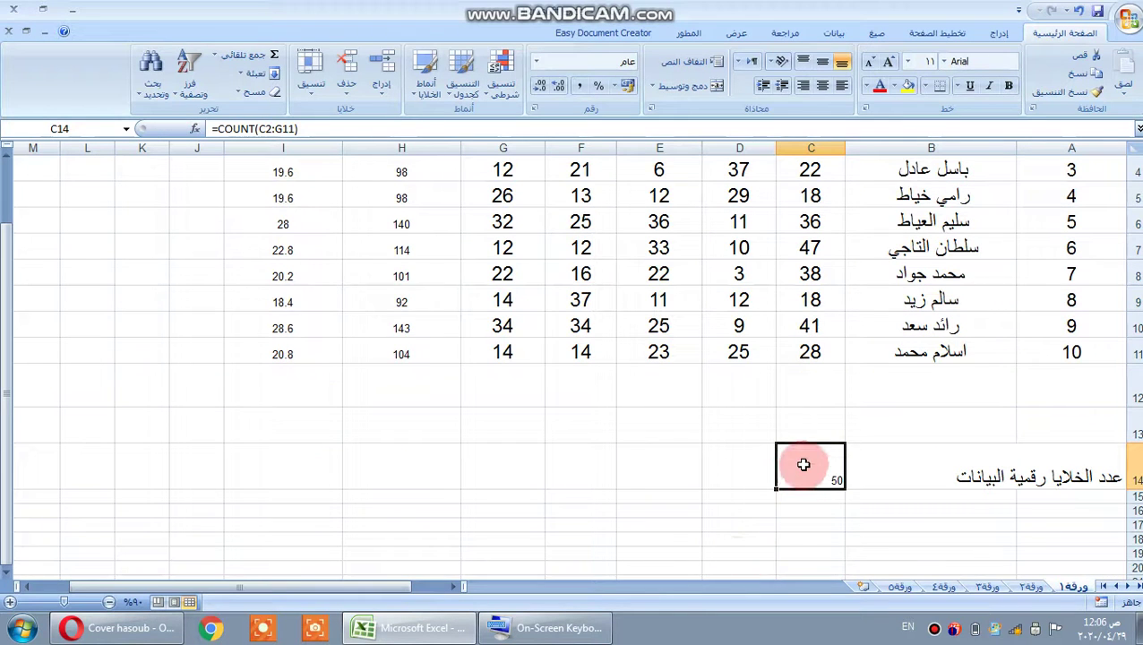